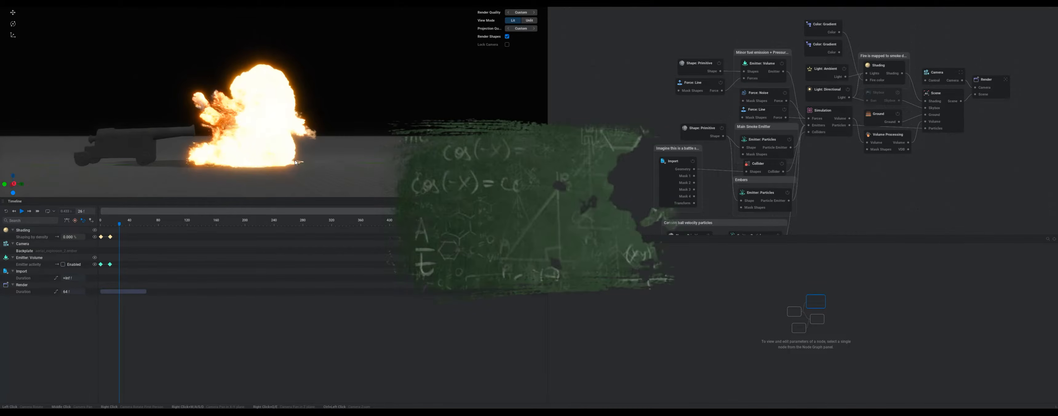
# Step: Play the explosion simulation and orbit the viewport to inspect the result
pyautogui.press('space')
pyautogui.moveTo(294, 163); pyautogui.dragTo(394, 152)
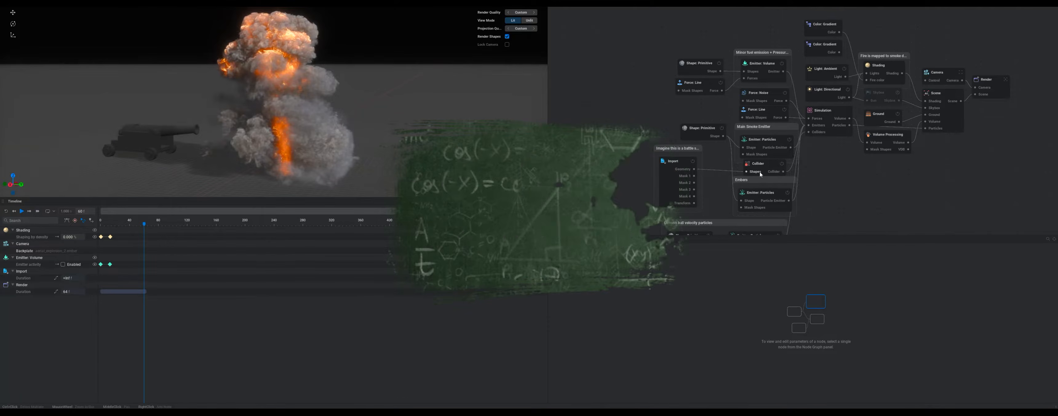
pyautogui.moveTo(607, 235); pyautogui.dragTo(607, 305)
pyautogui.moveTo(593, 118); pyautogui.dragTo(565, 97, button='middle')
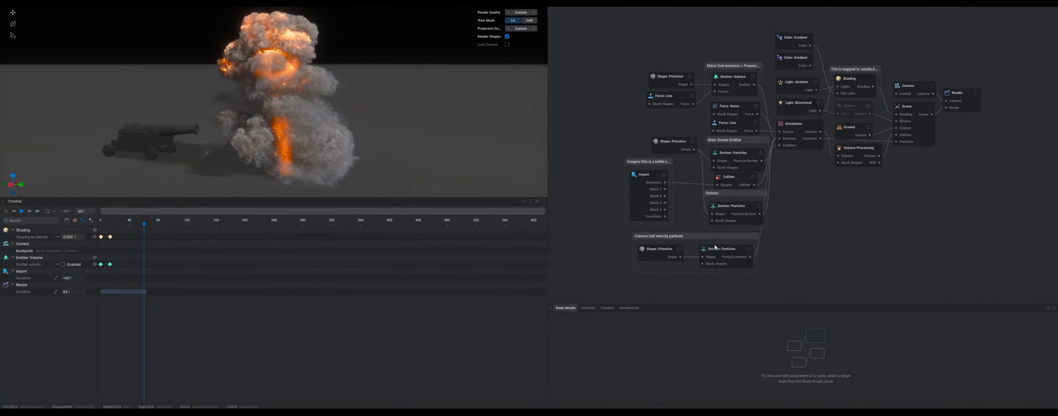
pyautogui.press('space')
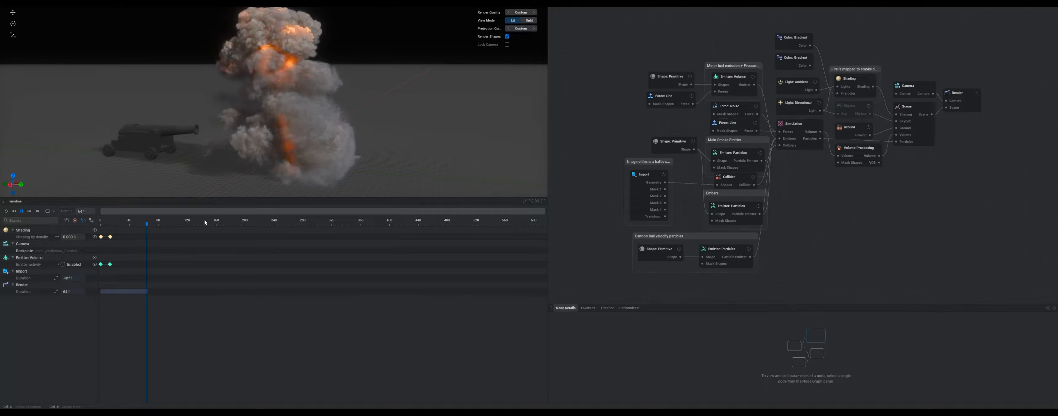
pyautogui.press('space')
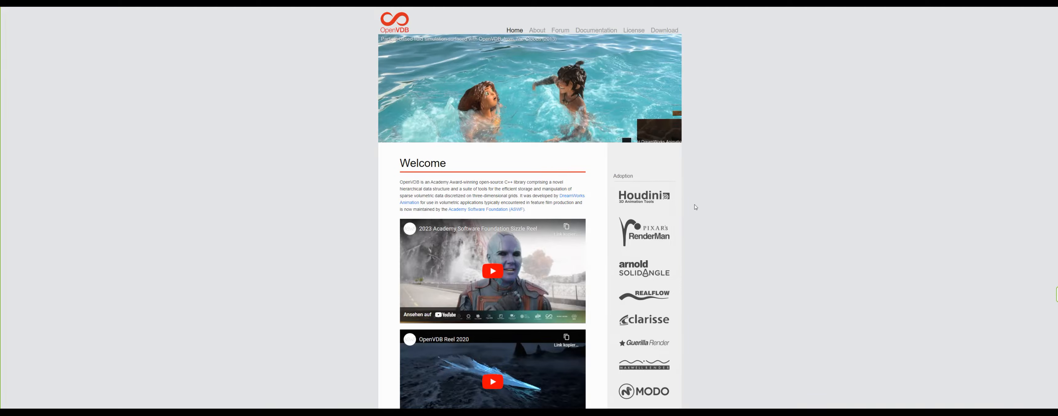
# Step: Switch to the OpenVDB website and scroll through its homepage to examine the list of adopting software
pyautogui.scroll(-5, 678, 213)
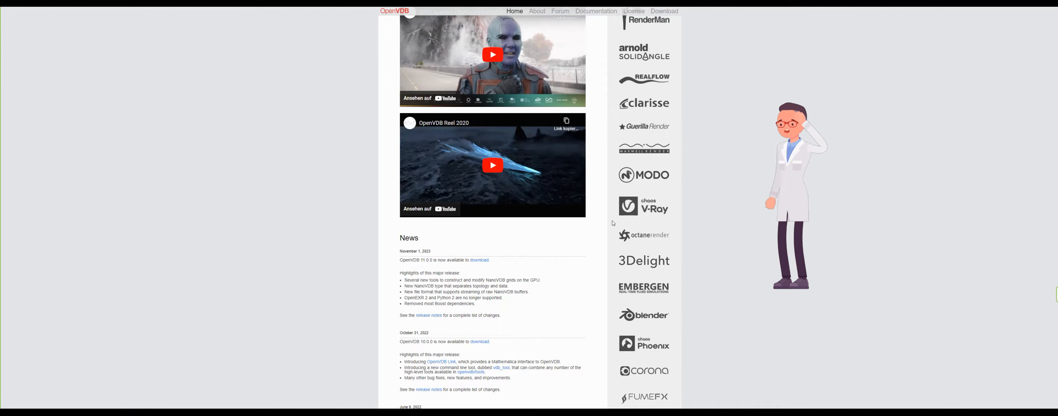
pyautogui.scroll(-2, 547, 243)
pyautogui.scroll(-3, 546, 243)
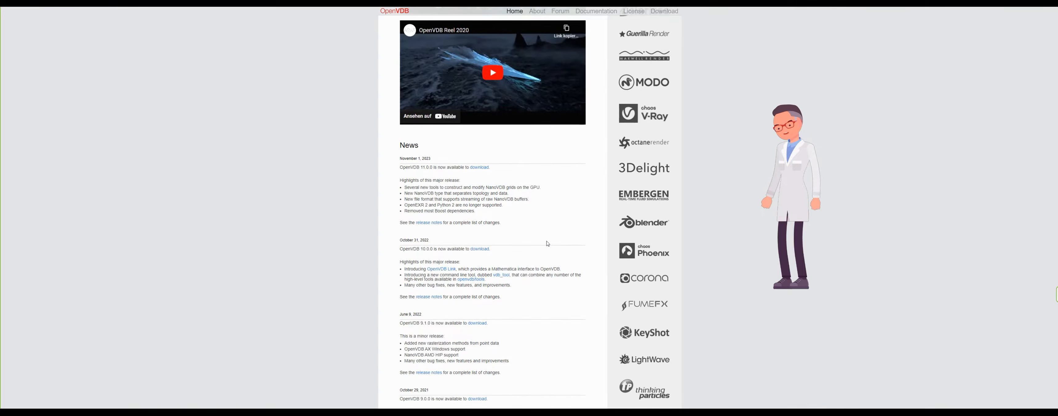
pyautogui.scroll(8, 534, 246)
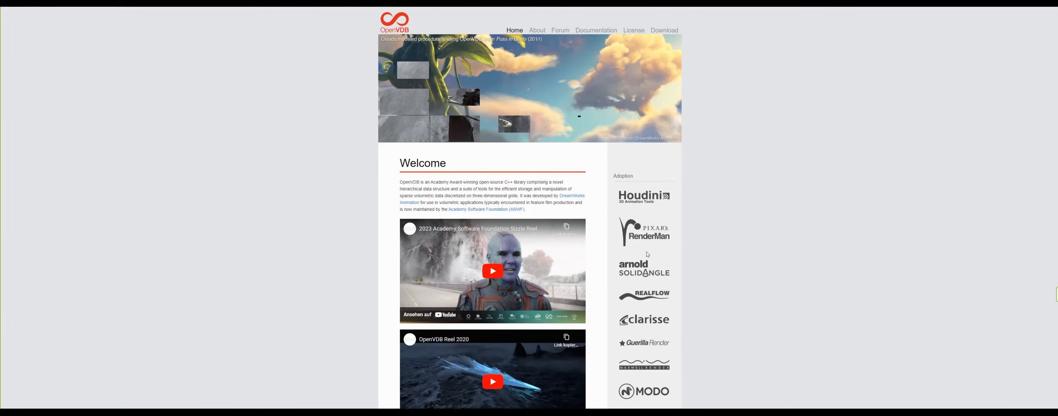
pyautogui.scroll(-7, 532, 288)
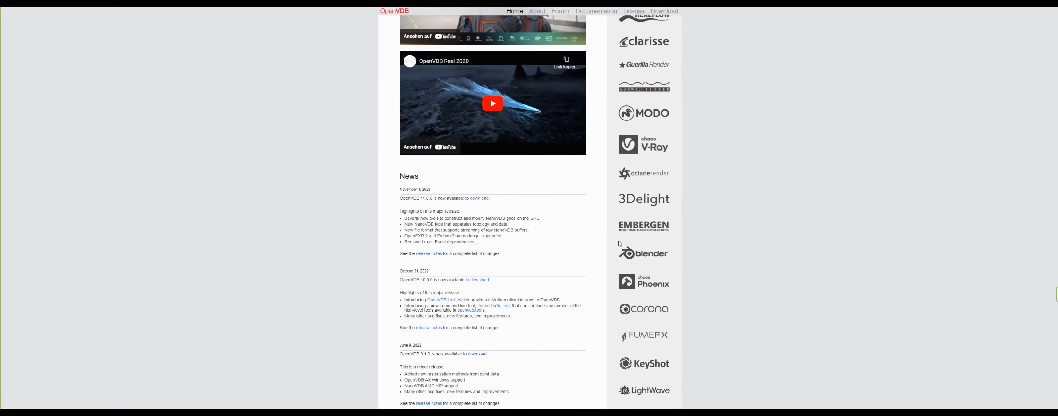
pyautogui.scroll(-5, 635, 191)
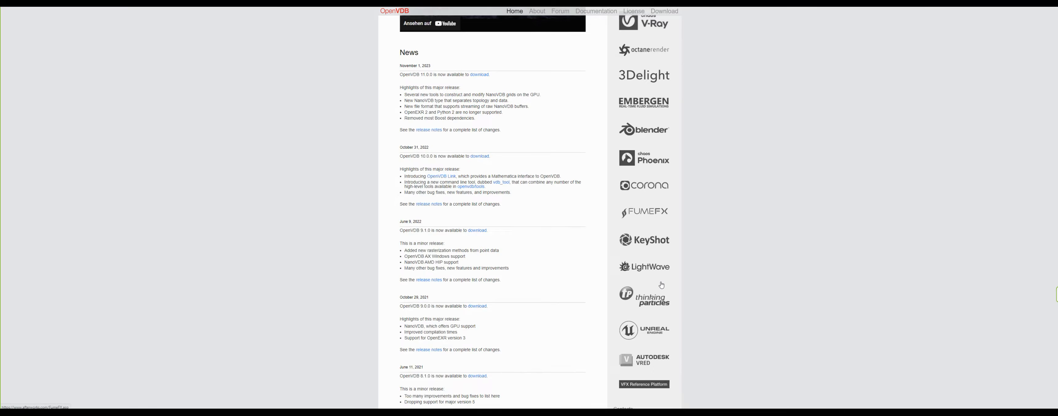
pyautogui.scroll(6, 661, 285)
pyautogui.scroll(4, 661, 285)
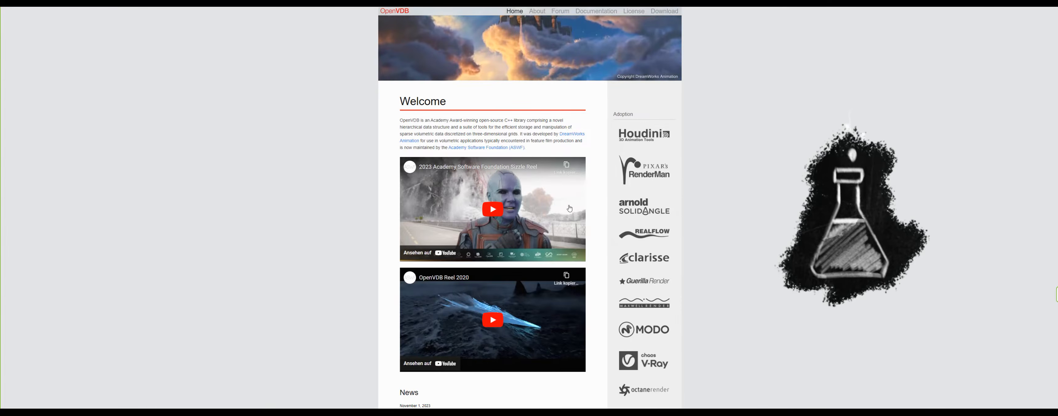
pyautogui.scroll(-5, 653, 191)
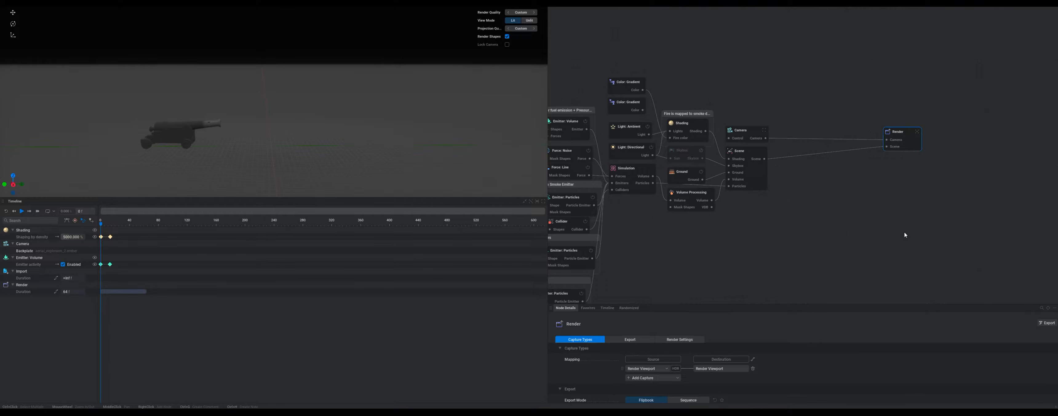
# Step: Add an Export: VDB node to the node graph and position it beside the Volume Processing node
pyautogui.rightClick(884, 220)
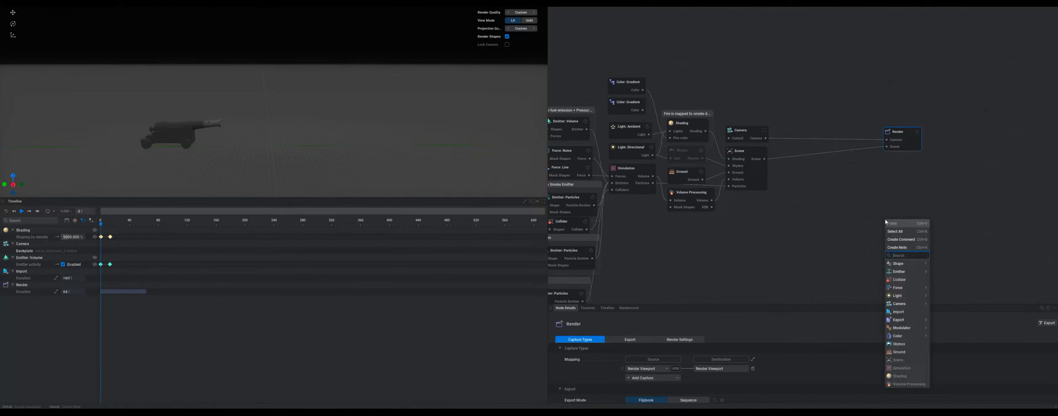
pyautogui.moveTo(903, 304)
pyautogui.moveTo(903, 320)
pyautogui.click(944, 328)
pyautogui.moveTo(896, 228); pyautogui.dragTo(831, 202)
# Step: Connect the Volume Processing node's Volume output to the Export: VDB node's VDB input
pyautogui.moveTo(696, 191); pyautogui.dragTo(701, 235)
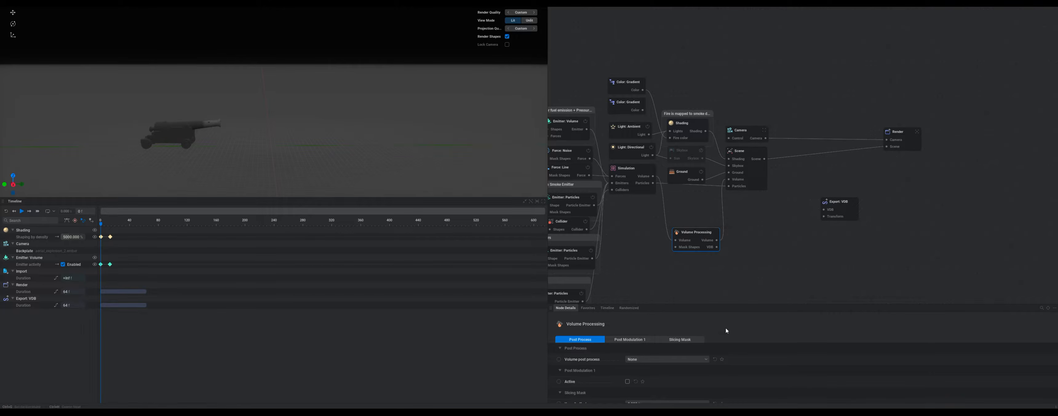
pyautogui.click(680, 339)
pyautogui.moveTo(716, 247); pyautogui.dragTo(790, 246)
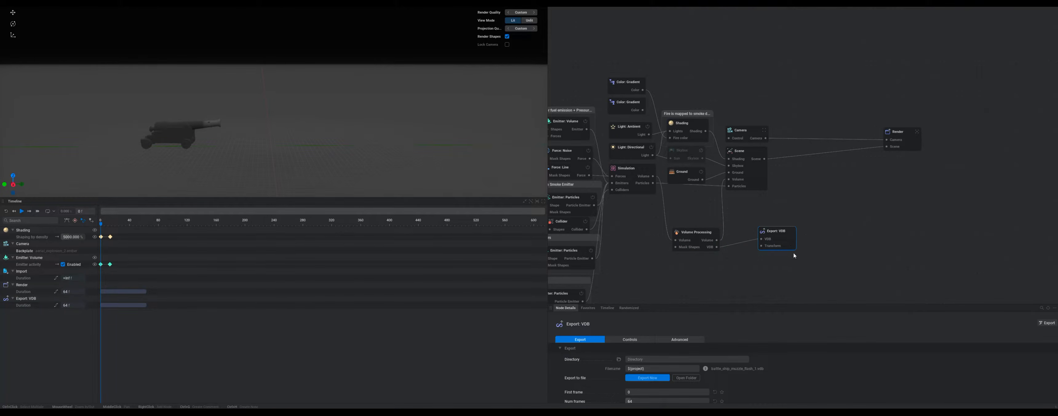
# Step: Play the simulation while orbiting and zooming the viewport to inspect the explosion
pyautogui.moveTo(716, 304); pyautogui.dragTo(710, 175)
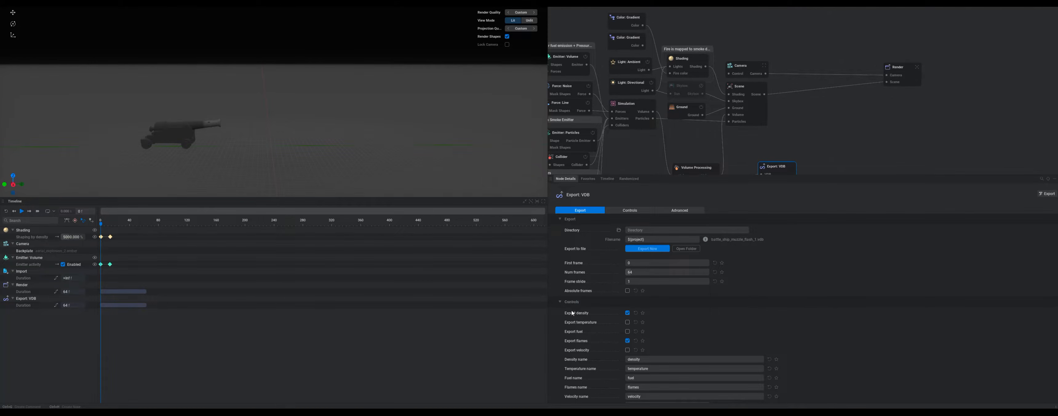
pyautogui.moveTo(582, 314)
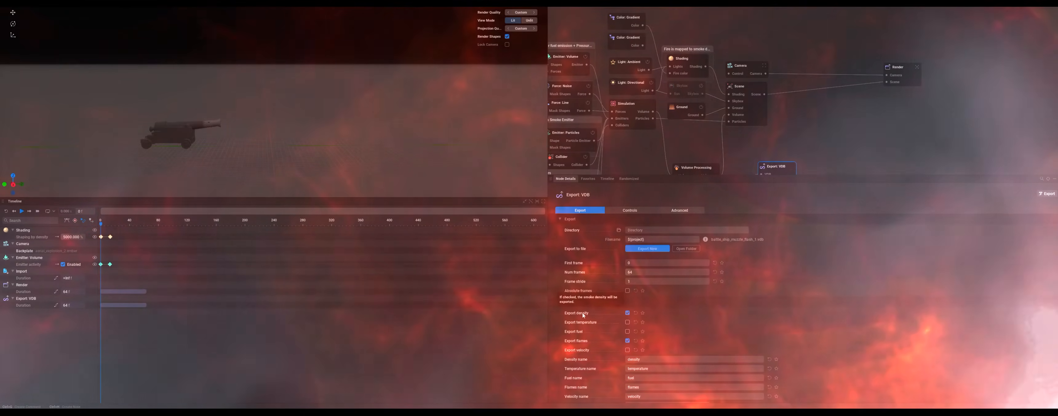
pyautogui.click(22, 212)
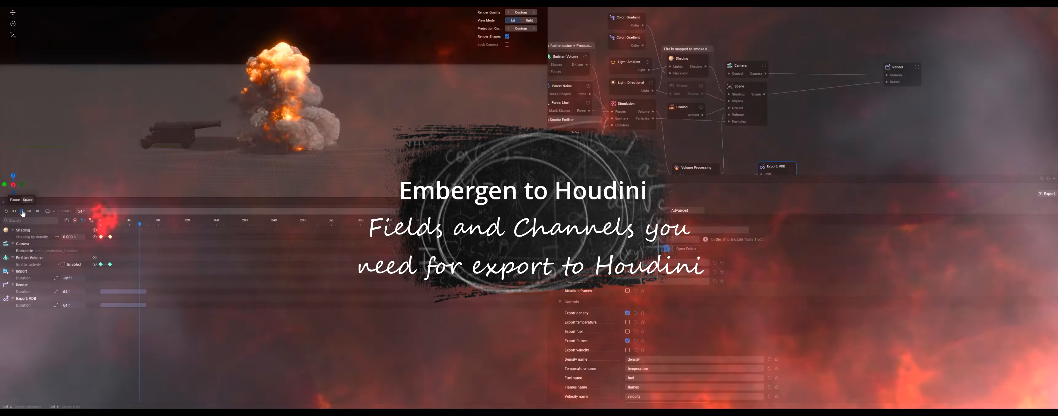
pyautogui.click(22, 212)
pyautogui.moveTo(285, 113); pyautogui.dragTo(262, 102)
pyautogui.moveTo(277, 127); pyautogui.dragTo(292, 171)
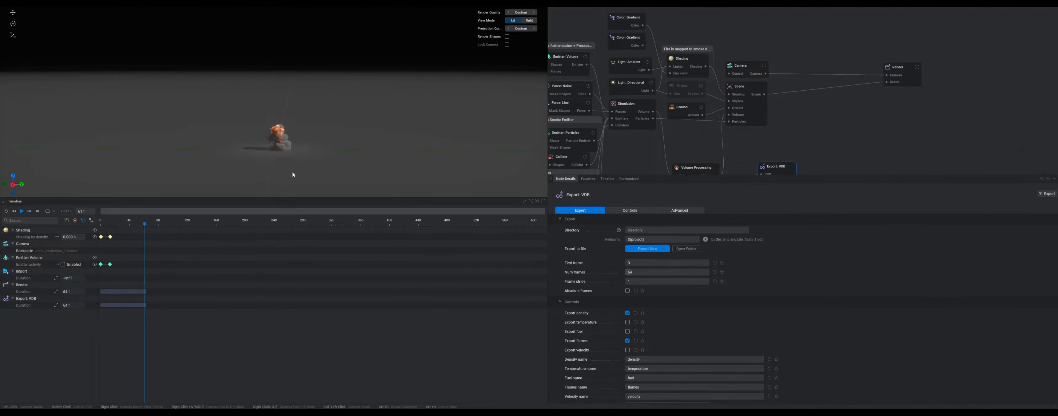
pyautogui.scroll(4, 284, 164)
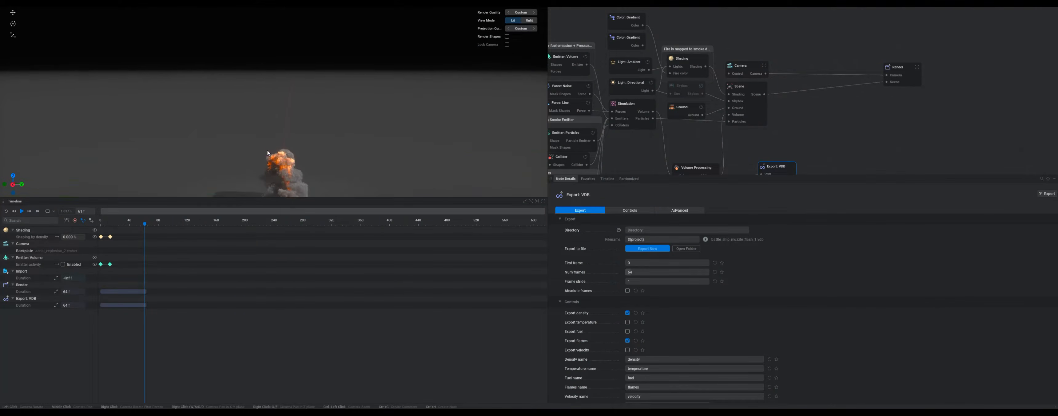
pyautogui.moveTo(268, 153); pyautogui.dragTo(269, 8, button='middle')
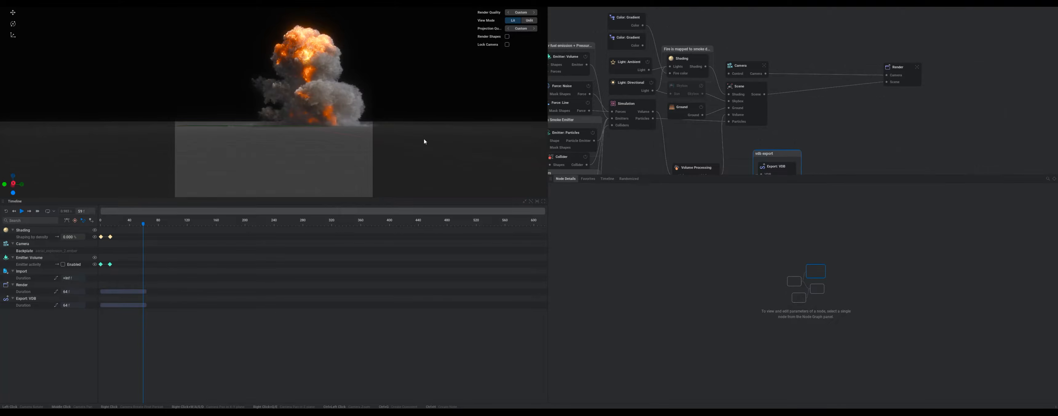
# Step: Restart playback from the first frame and pan the node graph to the Export: VDB node
pyautogui.click(14, 212)
pyautogui.click(23, 213)
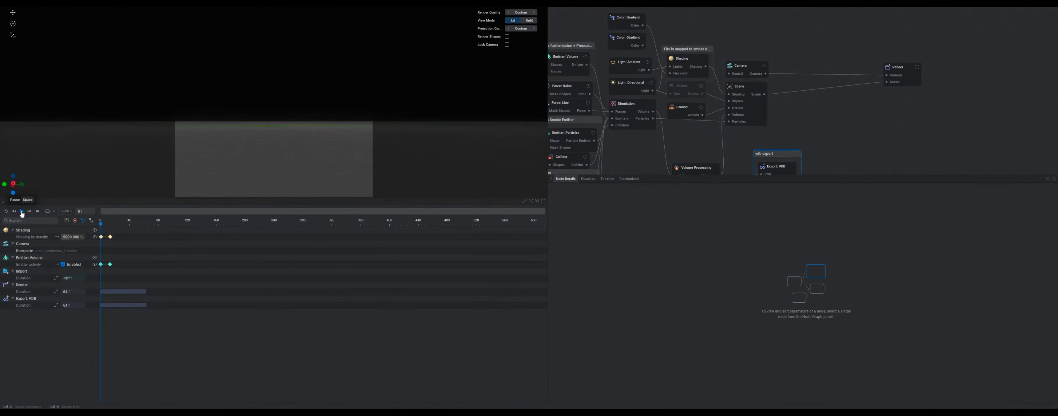
pyautogui.click(21, 211)
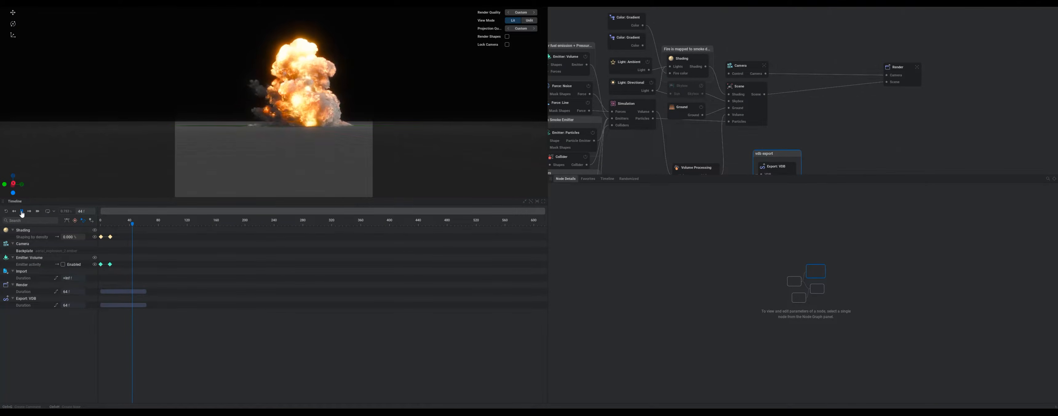
pyautogui.click(22, 212)
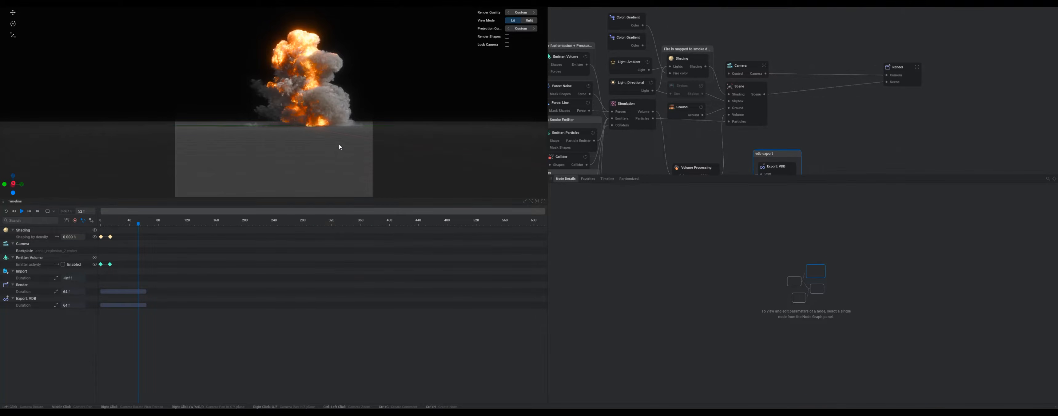
pyautogui.scroll(-1, 844, 141)
pyautogui.moveTo(844, 141); pyautogui.dragTo(859, 87, button='middle')
pyautogui.moveTo(806, 101); pyautogui.dragTo(851, 105)
pyautogui.moveTo(324, 130)
pyautogui.mouseDown()
pyautogui.moveTo(349, 139)
pyautogui.moveTo(325, 131)
pyautogui.mouseUp()
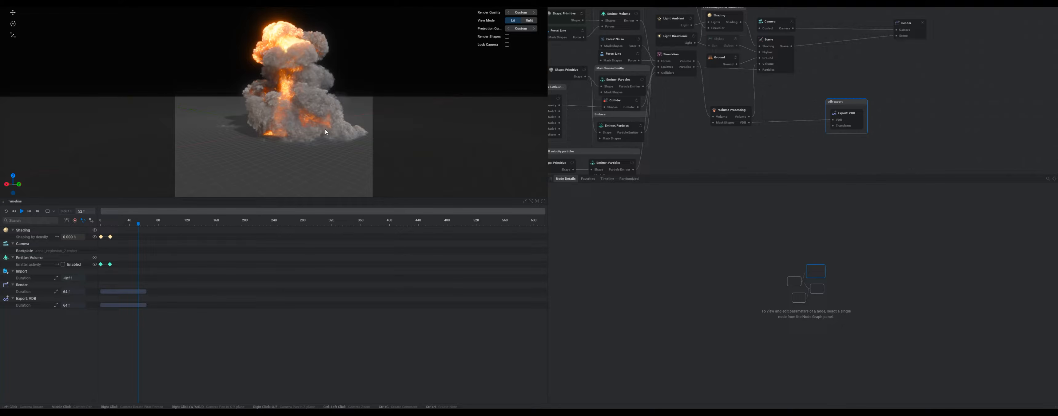
# Step: Select the Export: VDB node and enable the temperature channel for export
pyautogui.click(840, 113)
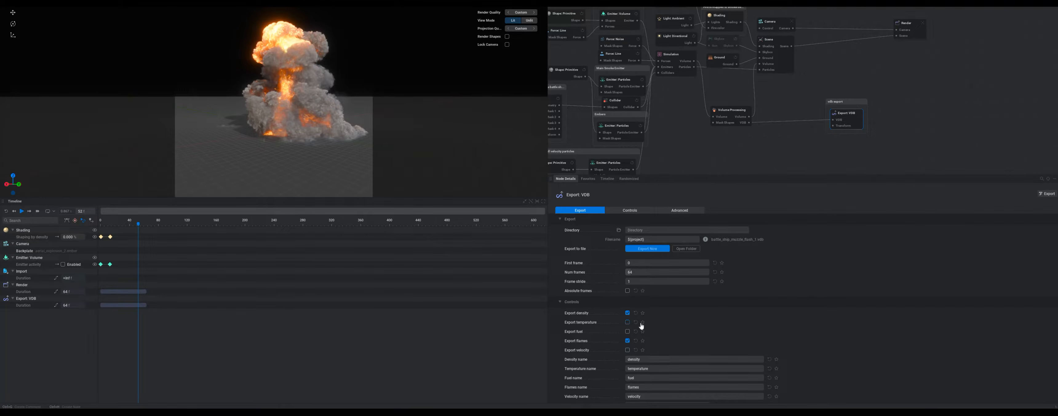
pyautogui.click(627, 323)
# Step: Enable the velocity channel for export and replay the simulation from the first frame
pyautogui.moveTo(233, 116); pyautogui.dragTo(263, 122)
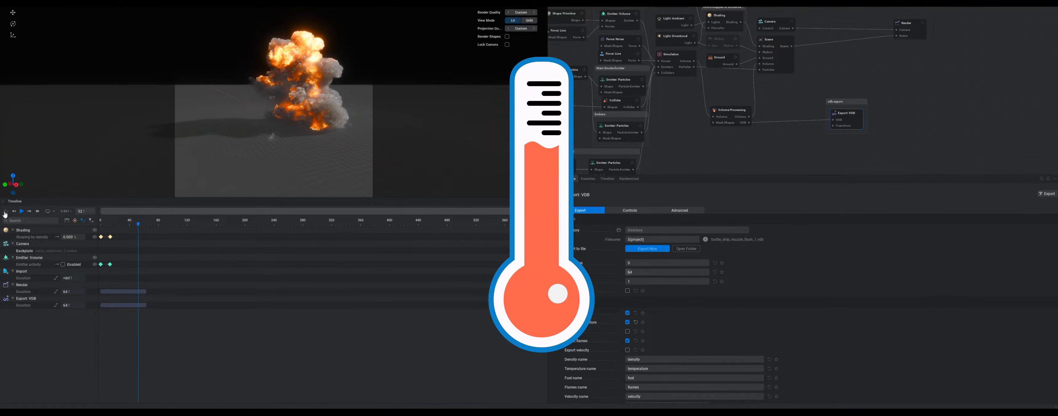
pyautogui.click(5, 212)
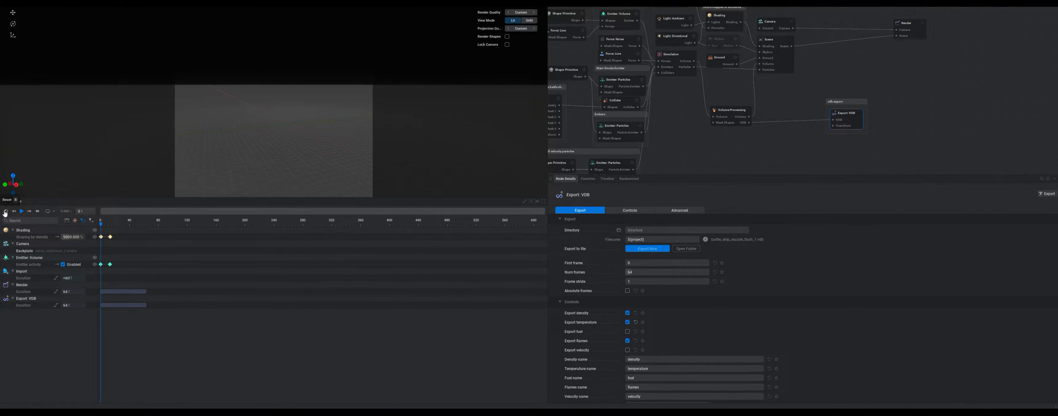
pyautogui.click(21, 211)
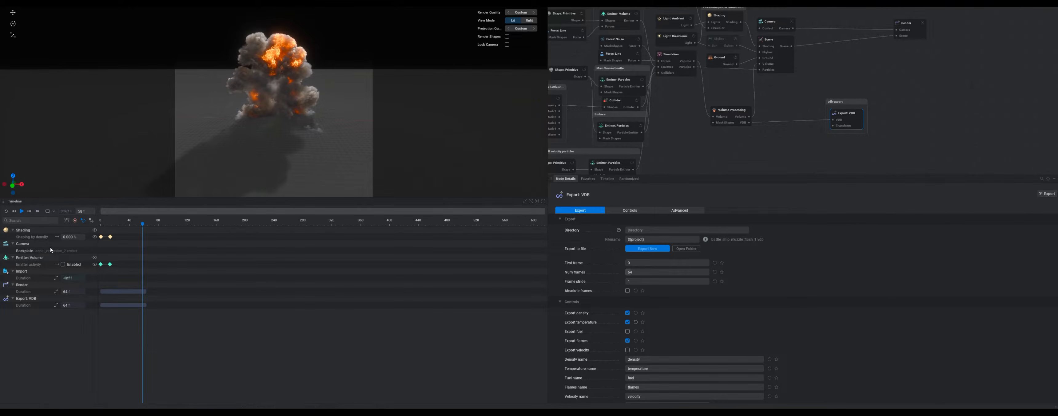
pyautogui.click(6, 211)
pyautogui.click(21, 211)
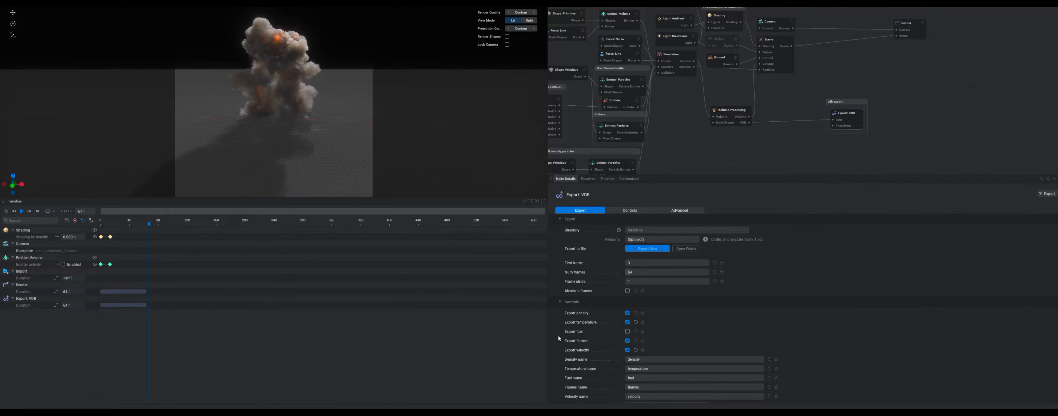
# Step: Orbit and zoom the viewport while replaying the simulation to inspect the explosion
pyautogui.moveTo(241, 92); pyautogui.dragTo(315, 87)
pyautogui.moveTo(355, 116); pyautogui.dragTo(321, 139, button='middle')
pyautogui.click(21, 211)
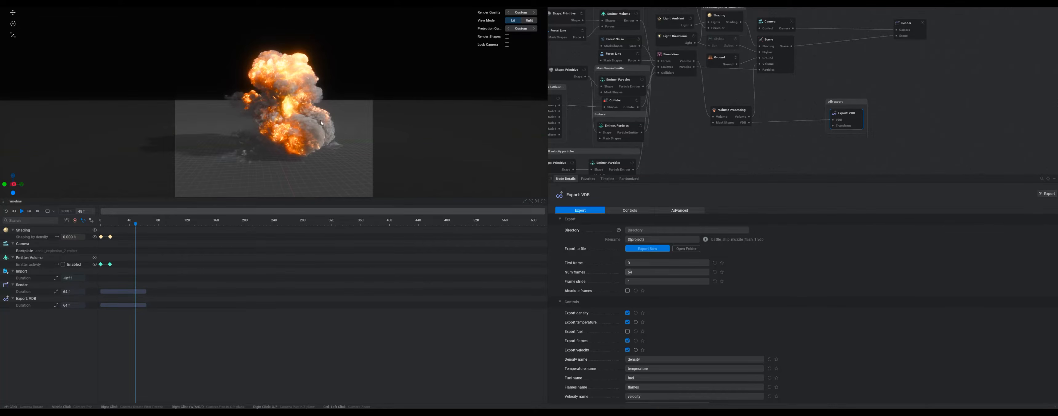
pyautogui.moveTo(317, 122); pyautogui.dragTo(311, 152)
pyautogui.scroll(5, 311, 160)
pyautogui.scroll(-2, 308, 159)
pyautogui.moveTo(310, 187); pyautogui.dragTo(299, 127)
pyautogui.scroll(-4, 300, 128)
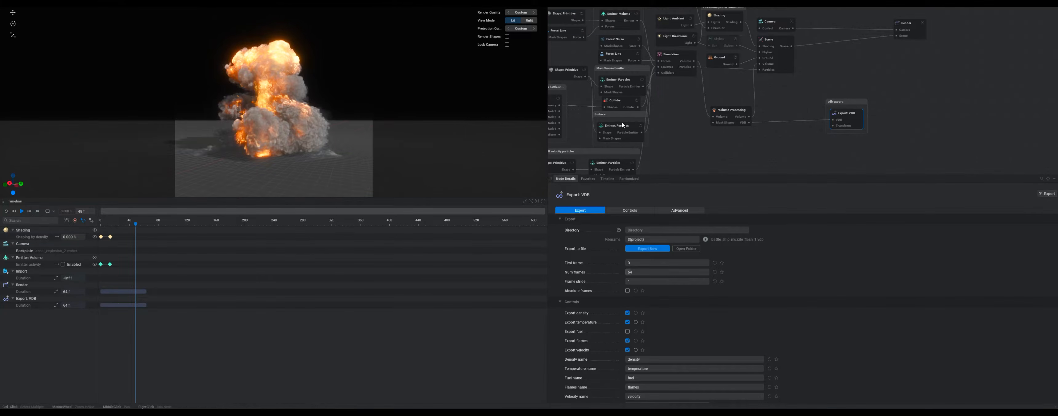
pyautogui.moveTo(668, 110); pyautogui.dragTo(692, 103, button='middle')
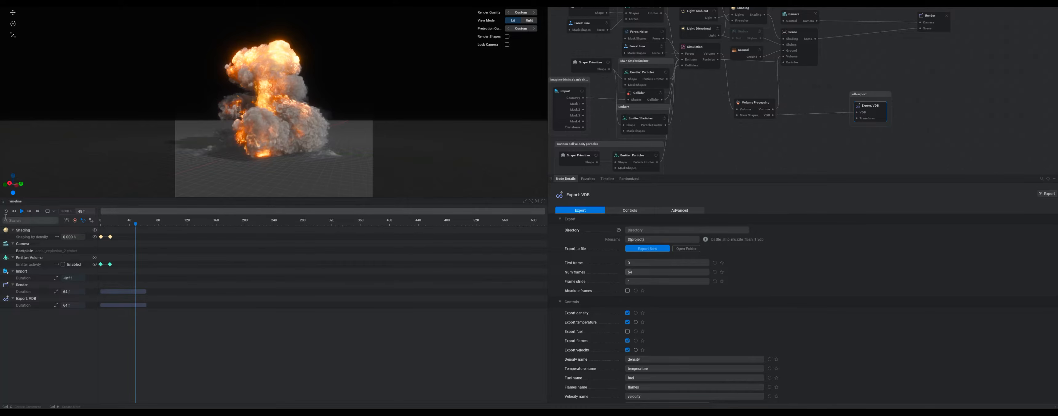
pyautogui.click(21, 211)
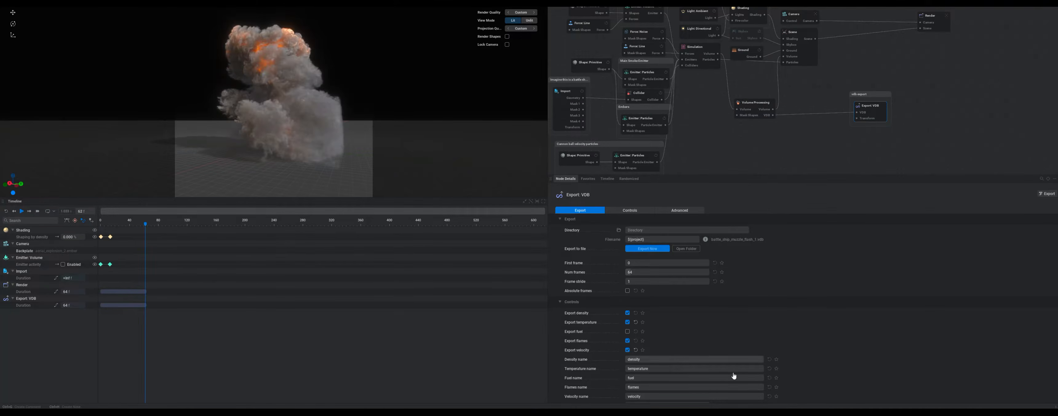
# Step: Review the channel names and grid class options in the Export: VDB node's settings
pyautogui.scroll(-1, 716, 342)
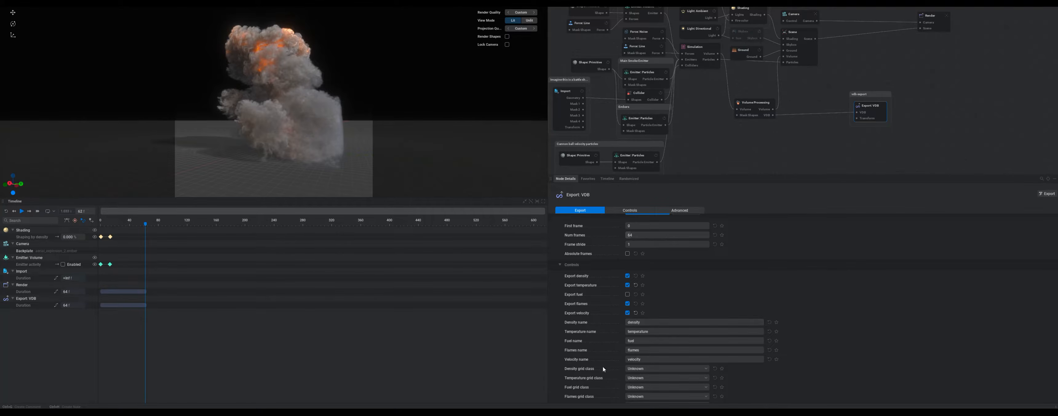
pyautogui.scroll(-3, 862, 284)
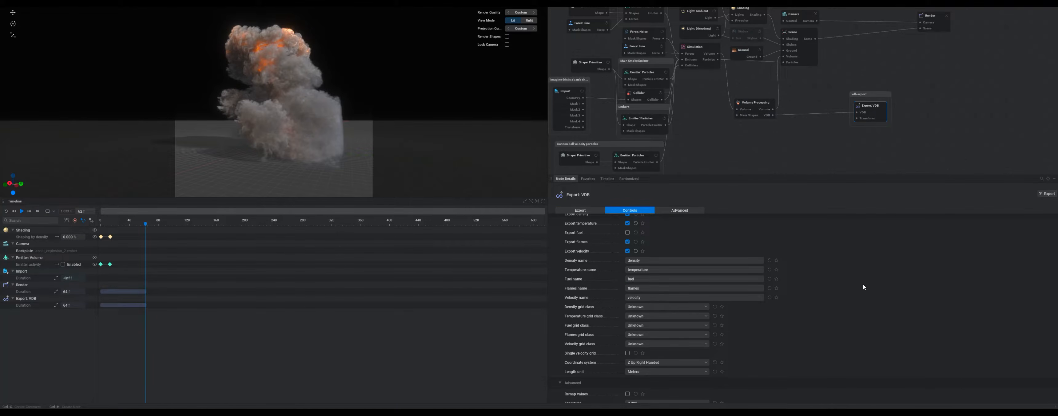
pyautogui.click(704, 307)
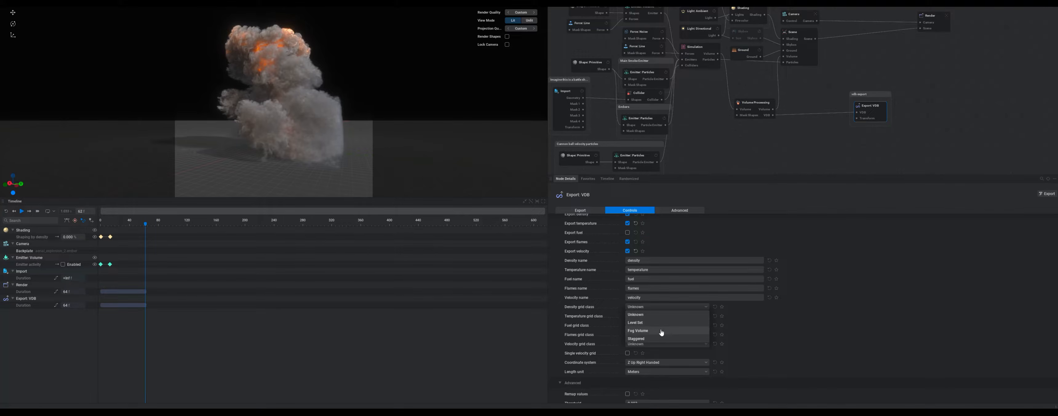
pyautogui.click(630, 315)
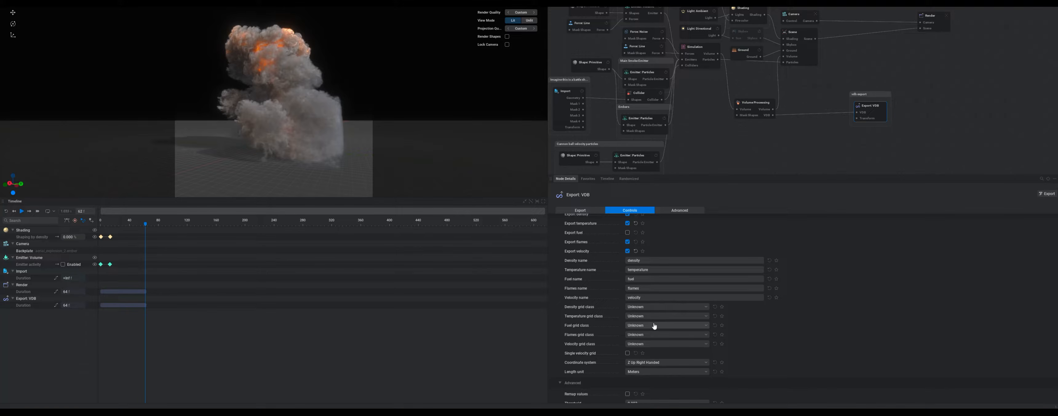
pyautogui.scroll(3, 665, 319)
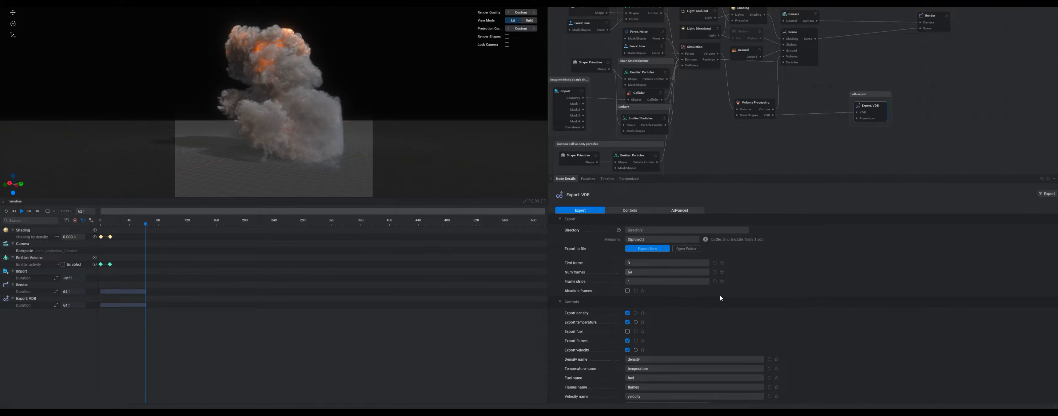
pyautogui.scroll(-1, 647, 299)
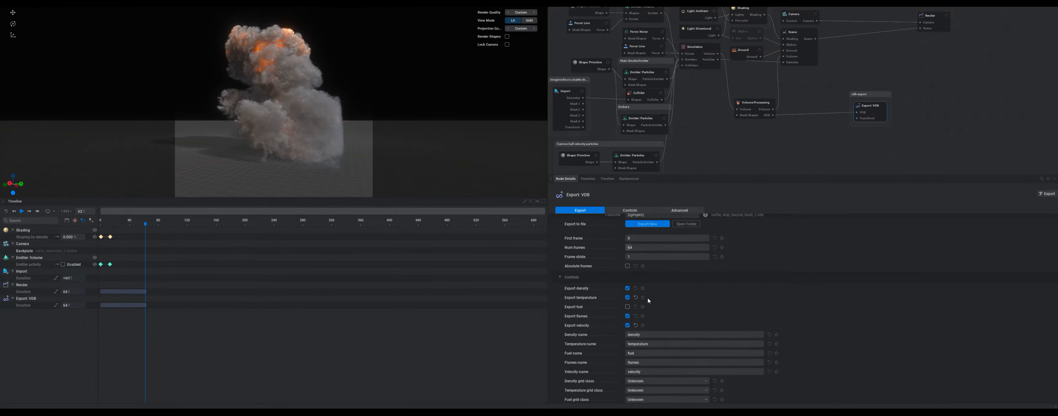
pyautogui.scroll(1, 745, 285)
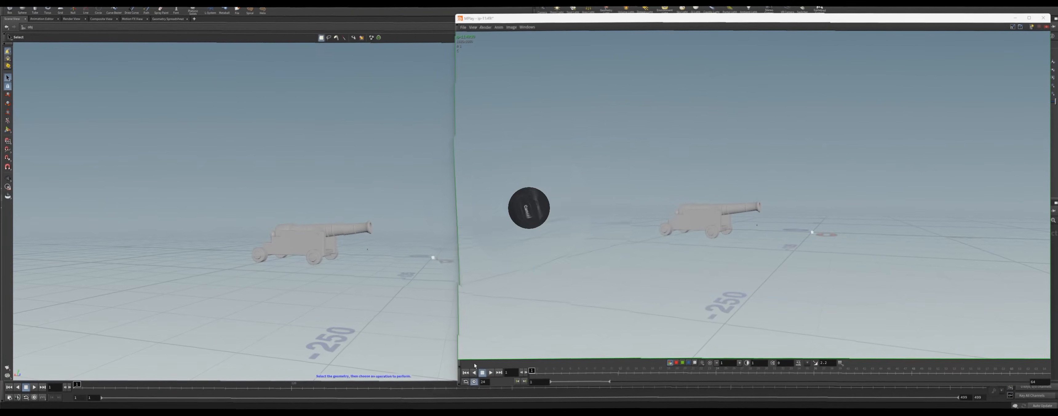
# Step: Play and scrub the exported explosion flipbook next to the cannon, then close the flipbook window
pyautogui.click(489, 372)
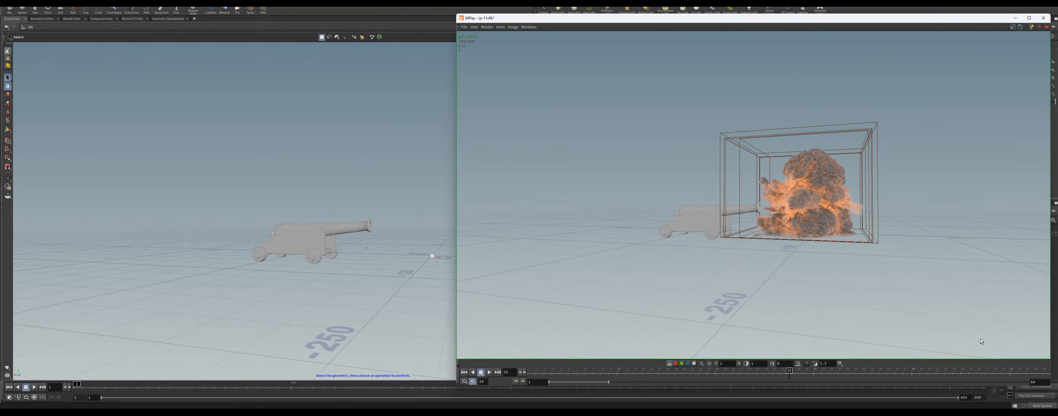
pyautogui.moveTo(790, 371); pyautogui.dragTo(553, 372)
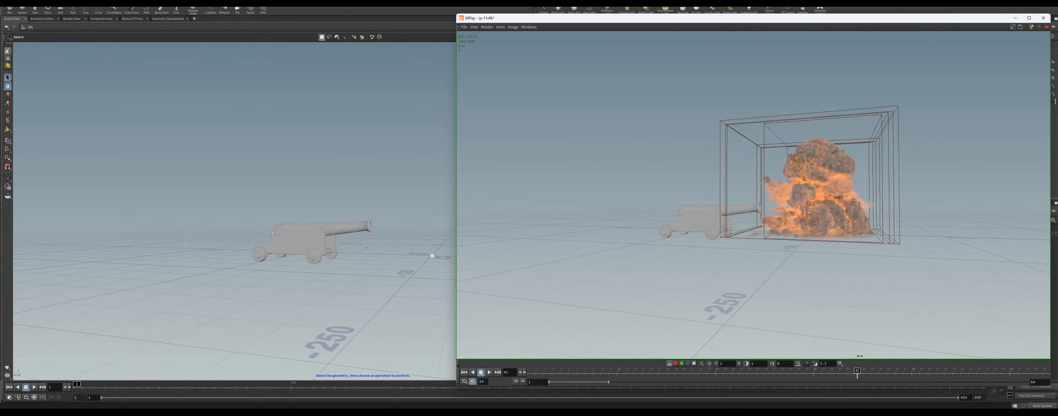
pyautogui.moveTo(890, 18); pyautogui.dragTo(481, 56)
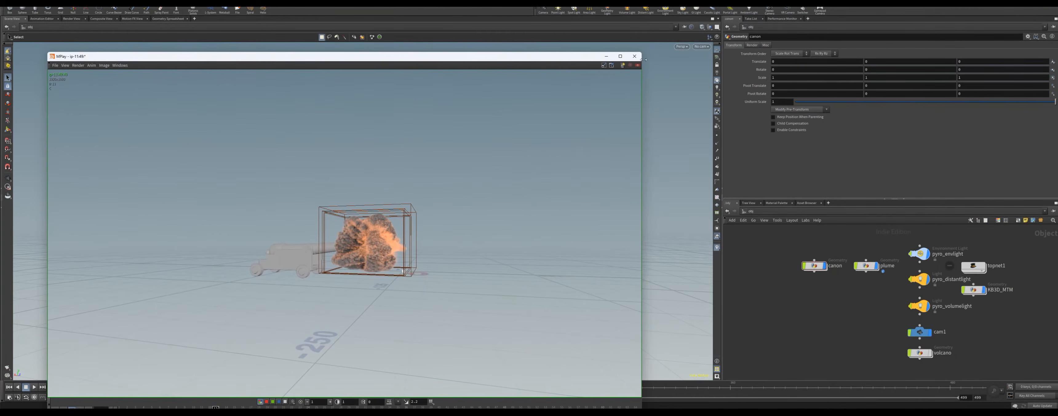
pyautogui.moveTo(587, 57); pyautogui.dragTo(522, 61)
pyautogui.click(567, 60)
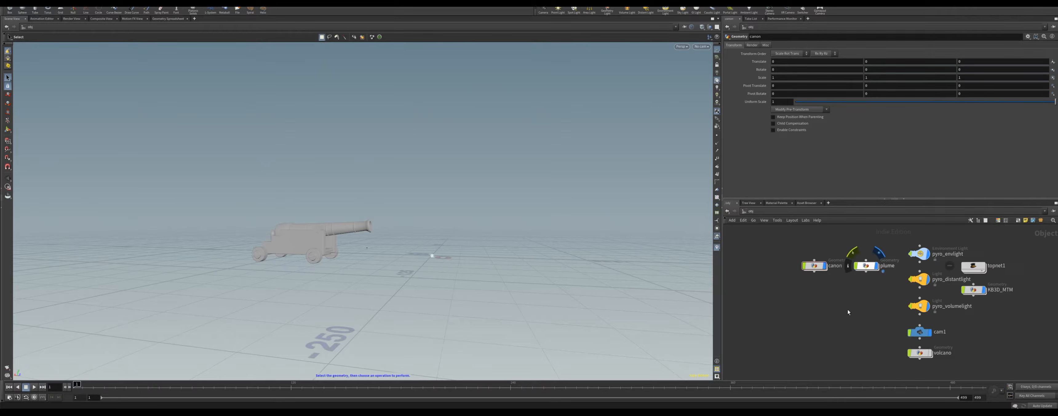
# Step: Open the plume geometry network, select the file node loading the muzzle-flash VDB sequence and play the timeline
pyautogui.click(866, 266)
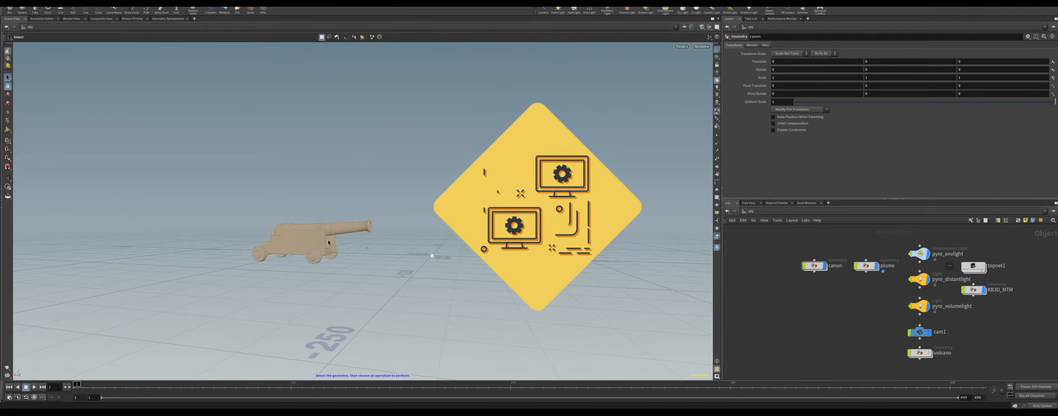
pyautogui.doubleClick(867, 265)
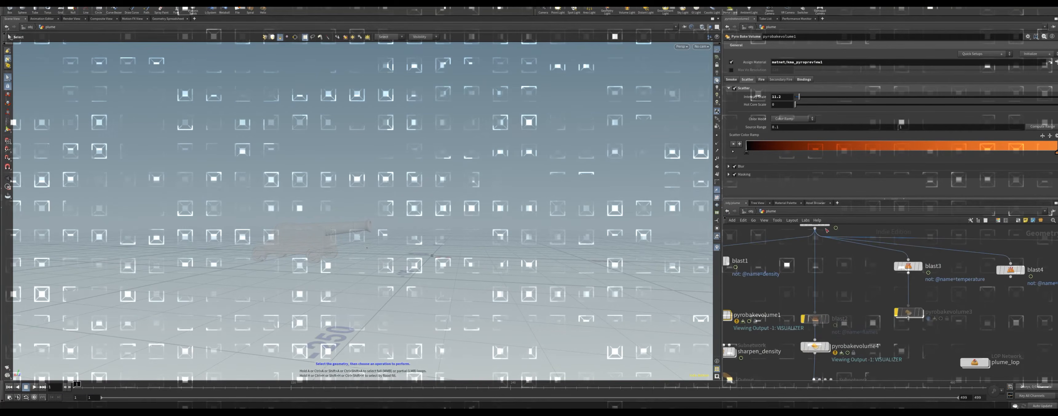
pyautogui.moveTo(749, 298); pyautogui.dragTo(847, 296, button='middle')
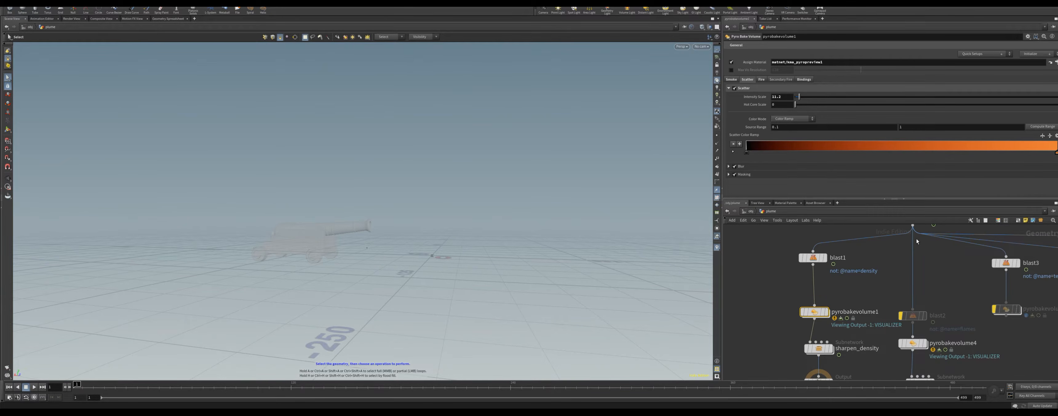
pyautogui.moveTo(916, 241); pyautogui.dragTo(812, 397, button='middle')
pyautogui.moveTo(824, 284); pyautogui.dragTo(824, 274)
pyautogui.click(823, 269)
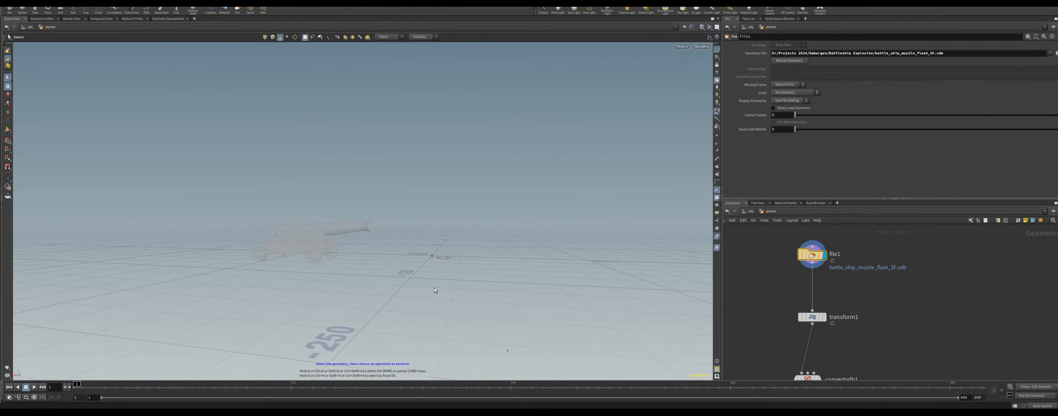
pyautogui.click(35, 388)
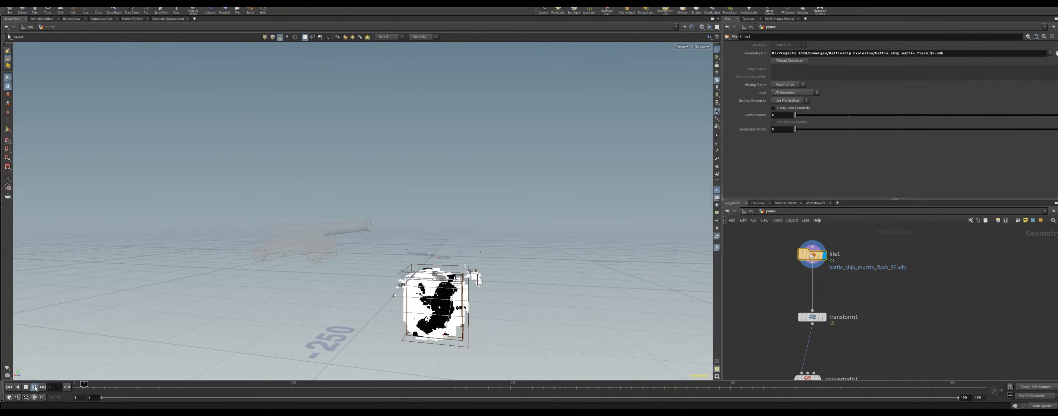
pyautogui.click(35, 388)
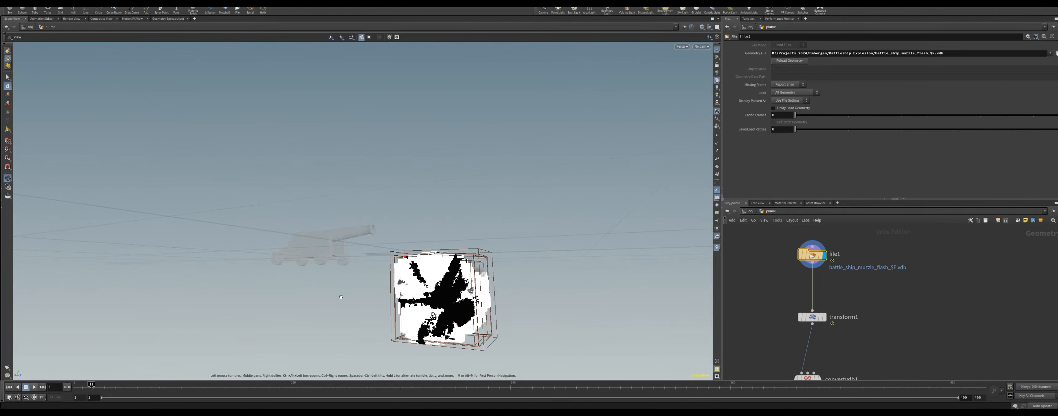
# Step: Orbit around the loaded volume and display the output of the convertvdb1 node
pyautogui.click(823, 320)
pyautogui.keyDown('alt'); pyautogui.moveTo(429, 267); pyautogui.dragTo(444, 279); pyautogui.keyUp('alt')
pyautogui.keyDown('alt'); pyautogui.moveTo(444, 279); pyautogui.dragTo(429, 242, button='right'); pyautogui.keyUp('alt')
pyautogui.moveTo(820, 367); pyautogui.dragTo(805, 246, button='middle')
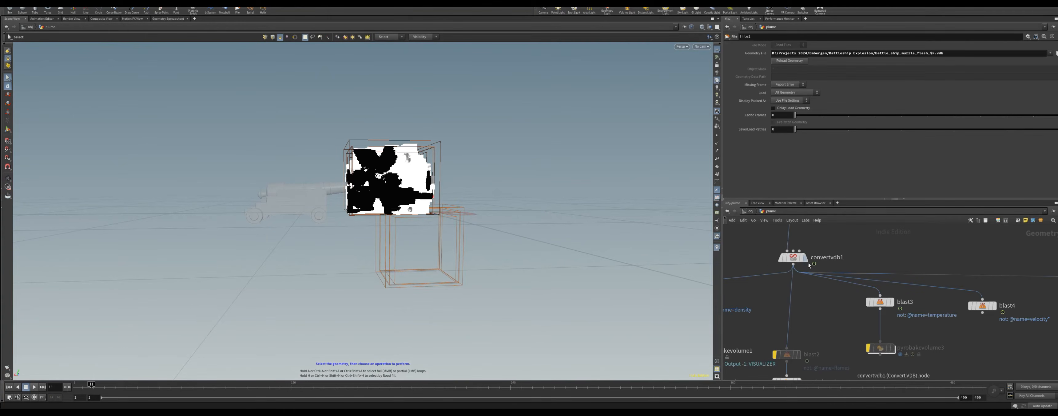
pyautogui.click(806, 259)
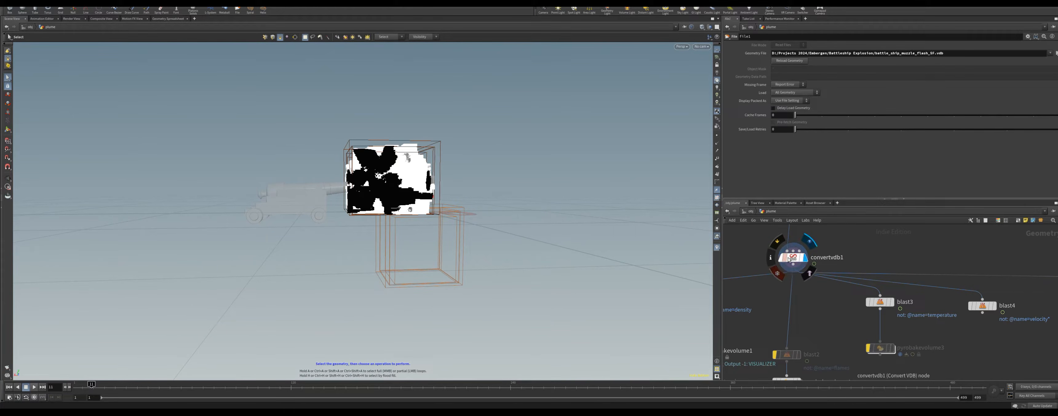
pyautogui.click(799, 259)
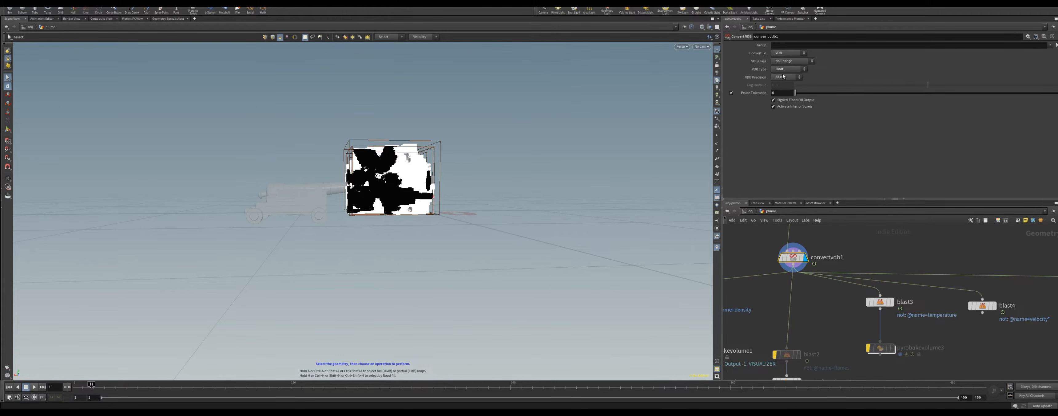
# Step: Inspect the convertvdb1 node's info to check which volume fields it contains
pyautogui.moveTo(739, 333); pyautogui.dragTo(864, 293, button='middle')
pyautogui.moveTo(907, 272); pyautogui.dragTo(899, 297, button='middle')
pyautogui.moveTo(804, 281); pyautogui.dragTo(799, 266)
pyautogui.middleClick(904, 246)
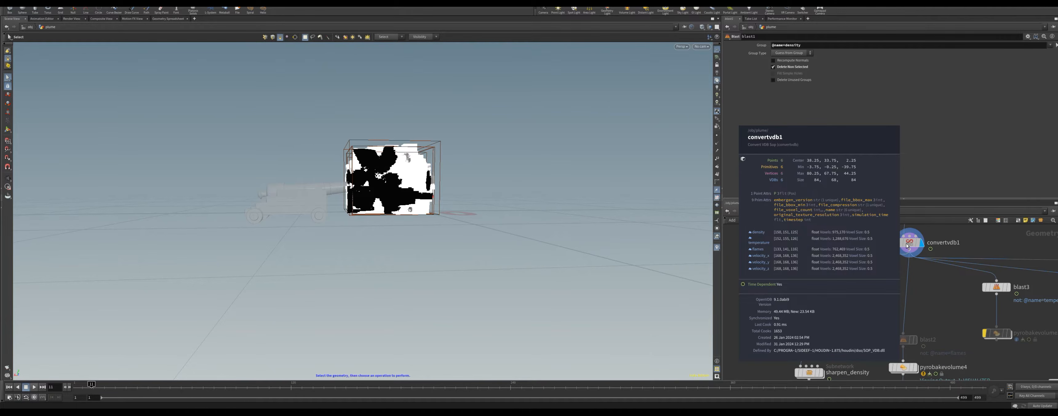
pyautogui.moveTo(807, 270); pyautogui.dragTo(811, 271)
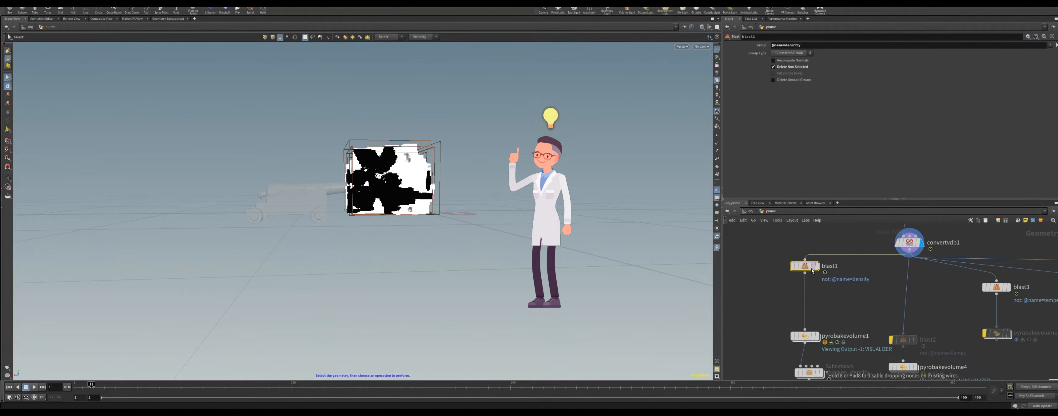
# Step: Display the density-only blast1 output and play and orbit the animated smoke from the first frame
pyautogui.click(816, 267)
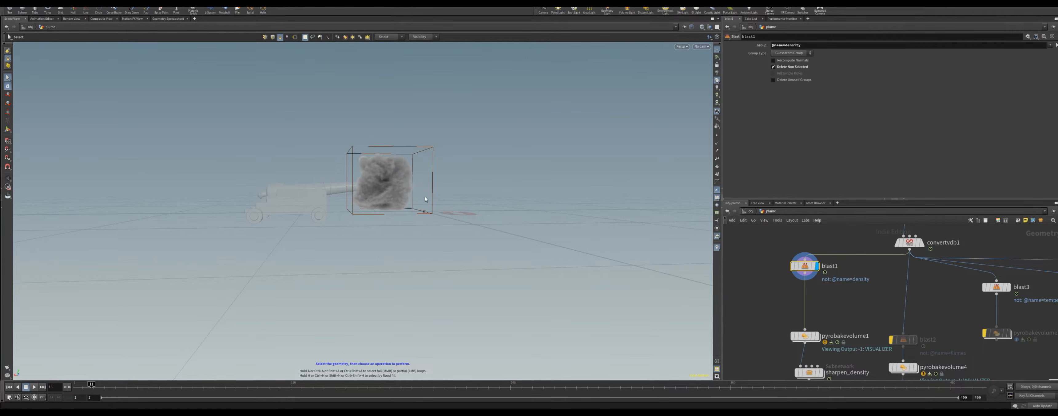
pyautogui.press('Escape')
pyautogui.moveTo(394, 209); pyautogui.dragTo(332, 229)
pyautogui.press('s')
pyautogui.click(7, 388)
pyautogui.click(34, 387)
pyautogui.click(35, 390)
pyautogui.moveTo(134, 390)
pyautogui.mouseDown()
pyautogui.moveTo(154, 391)
pyautogui.moveTo(76, 390)
pyautogui.mouseUp()
pyautogui.click(9, 388)
pyautogui.click(116, 388)
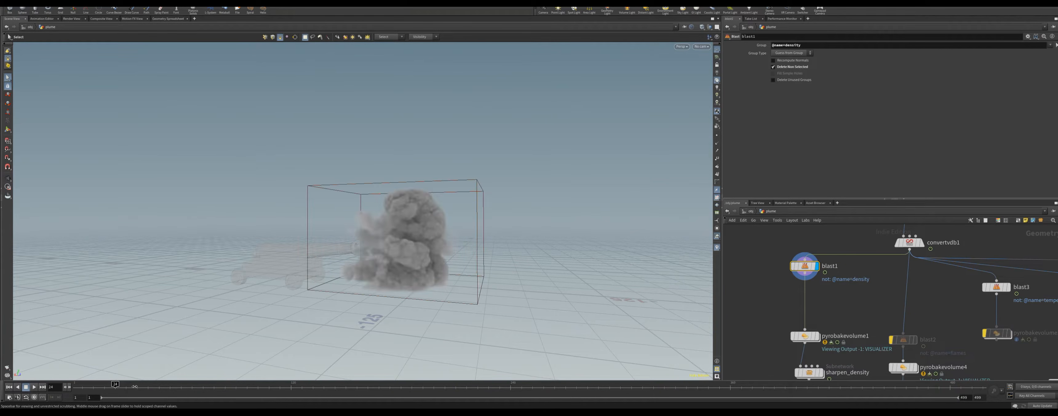
pyautogui.click(885, 298)
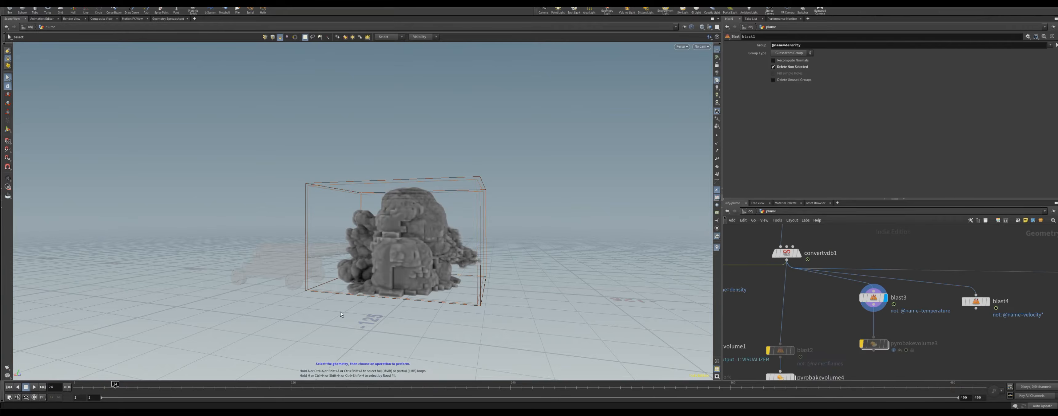
pyautogui.keyDown('alt'); pyautogui.moveTo(392, 274); pyautogui.dragTo(474, 266); pyautogui.keyUp('alt')
pyautogui.click(9, 388)
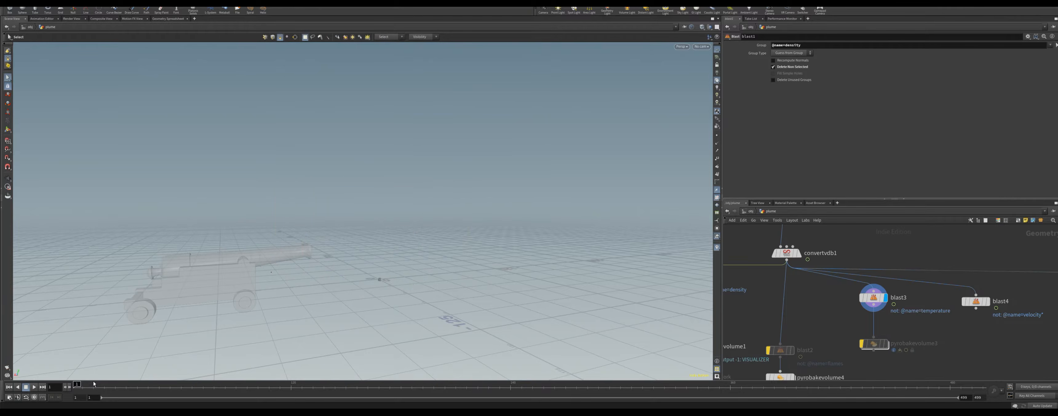
# Step: Display the temperature-only blast3 output and play and orbit the temperature volume
pyautogui.click(873, 298)
pyautogui.moveTo(817, 45); pyautogui.dragTo(776, 45)
pyautogui.click(34, 387)
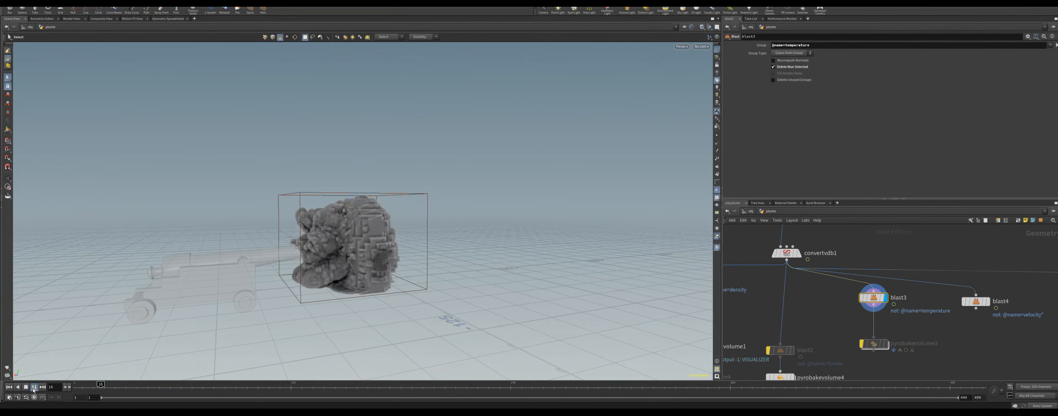
pyautogui.click(34, 390)
pyautogui.keyDown('alt'); pyautogui.moveTo(353, 282); pyautogui.dragTo(250, 287); pyautogui.keyUp('alt')
pyautogui.click(17, 388)
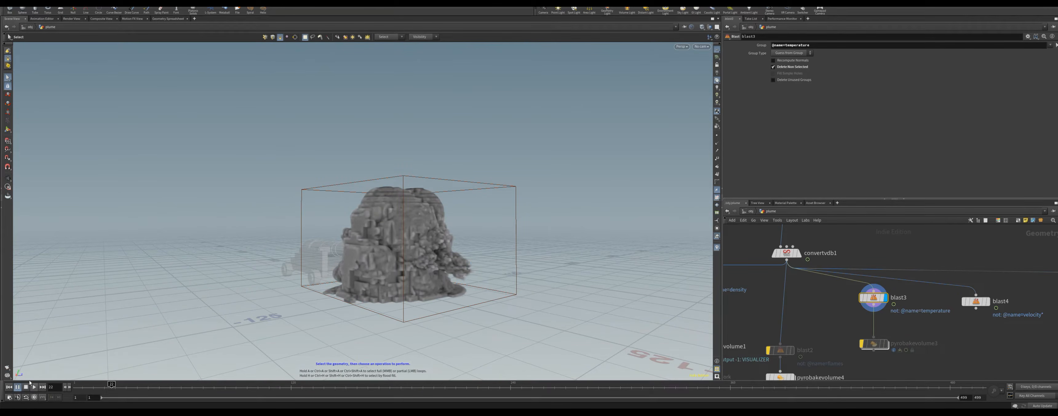
# Step: Display the blast1 density output again and scrub the timeline to inspect the smoke
pyautogui.moveTo(747, 313); pyautogui.dragTo(899, 255, button='middle')
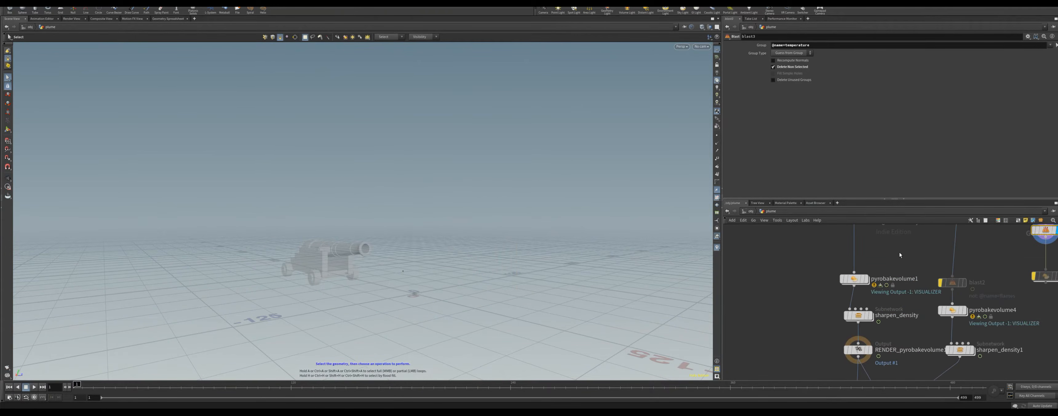
pyautogui.moveTo(881, 257); pyautogui.dragTo(867, 317, button='middle')
pyautogui.click(850, 269)
pyautogui.keyDown('alt'); pyautogui.moveTo(369, 277); pyautogui.dragTo(402, 267); pyautogui.keyUp('alt')
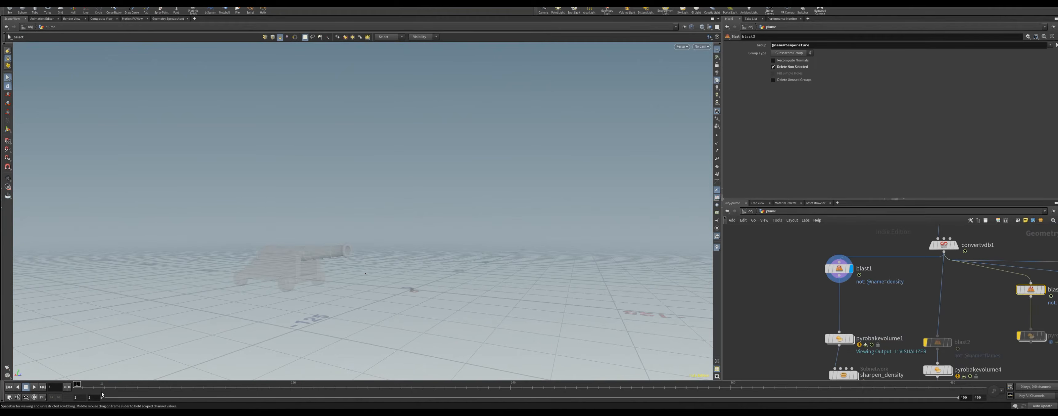
pyautogui.click(103, 395)
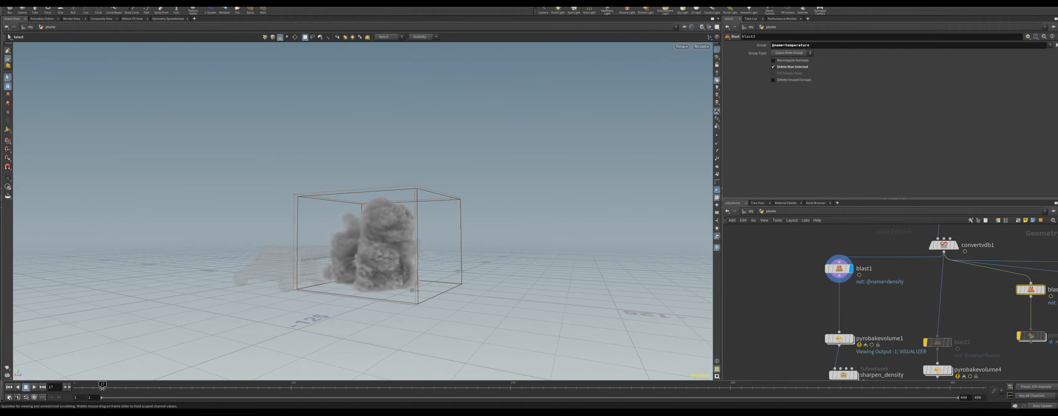
# Step: Review pyrobakevolume1's field bindings and blast1's density info, then display the pyrobakevolume1 output
pyautogui.moveTo(840, 339); pyautogui.dragTo(840, 308)
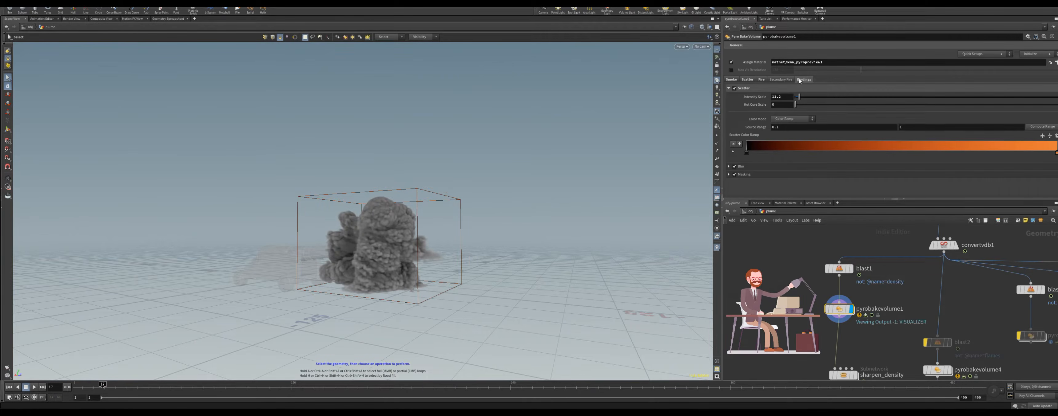
pyautogui.click(799, 80)
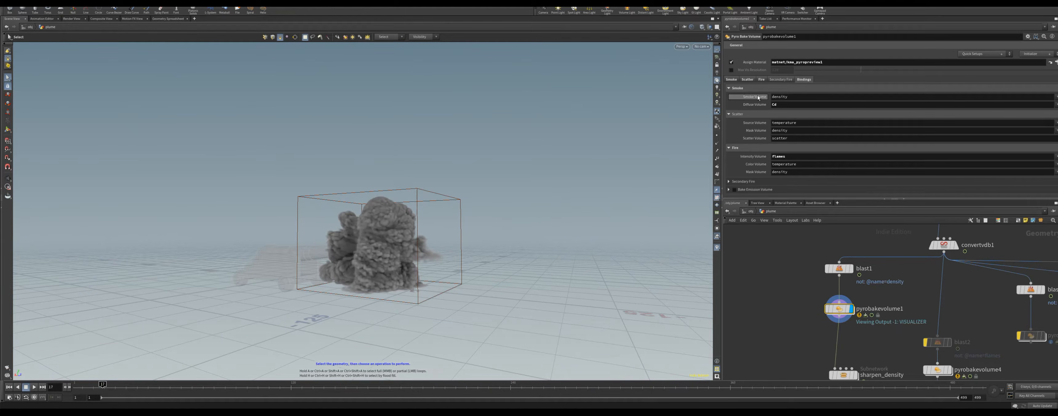
pyautogui.moveTo(757, 106)
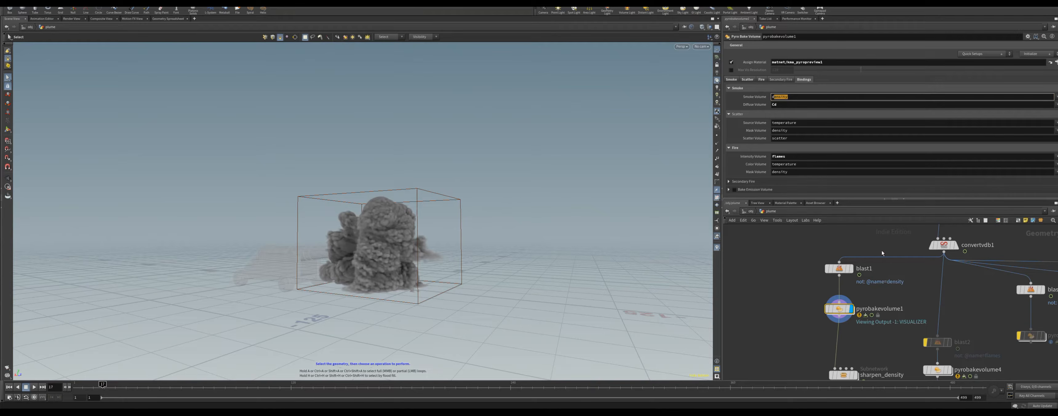
pyautogui.middleClick(839, 269)
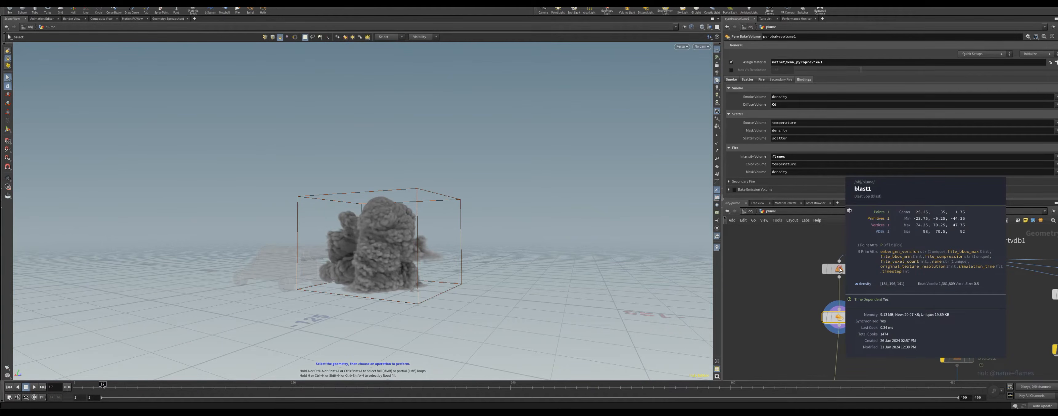
pyautogui.click(839, 269)
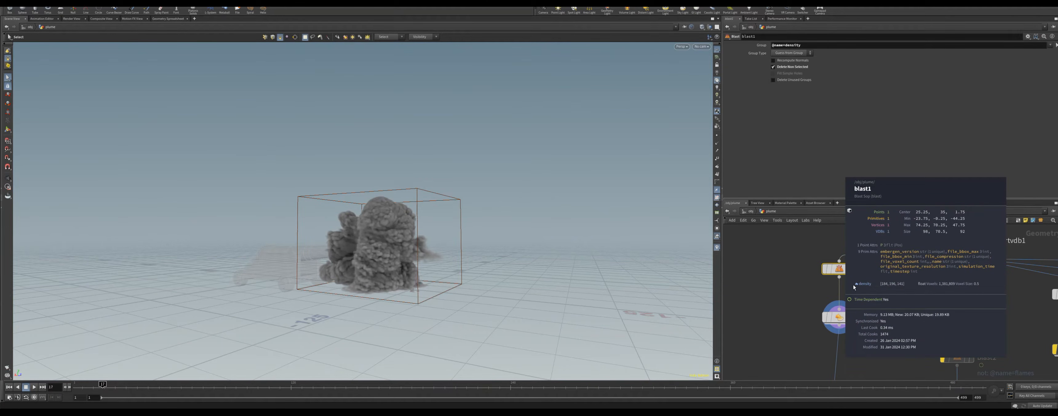
pyautogui.click(840, 317)
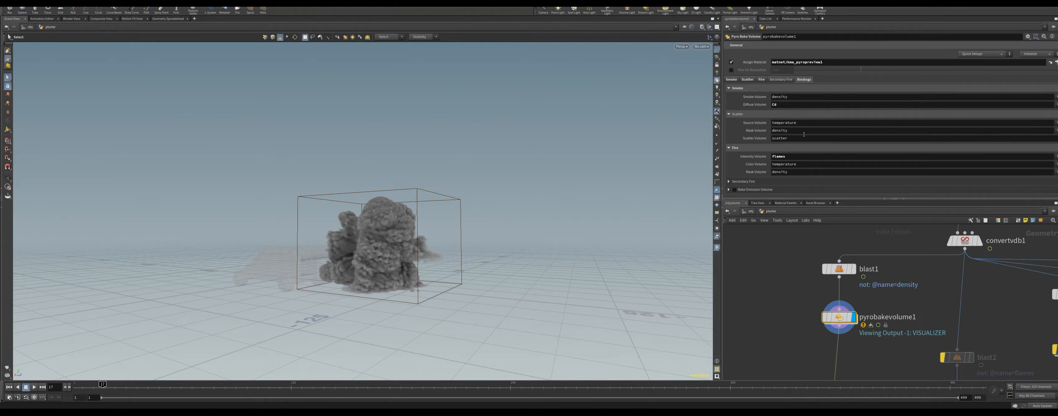
# Step: Set the smoke density scale of pyrobakevolume1 to 0.7
pyautogui.moveTo(709, 106); pyautogui.dragTo(709, 107)
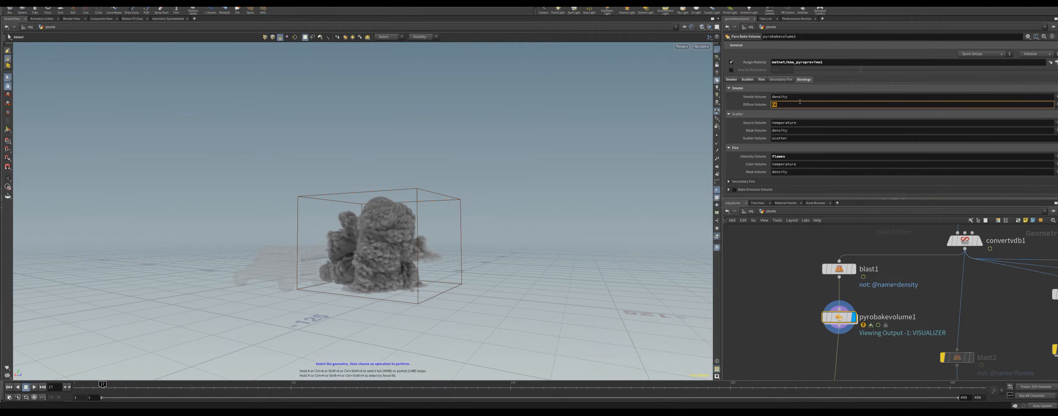
pyautogui.click(731, 79)
pyautogui.click(734, 88)
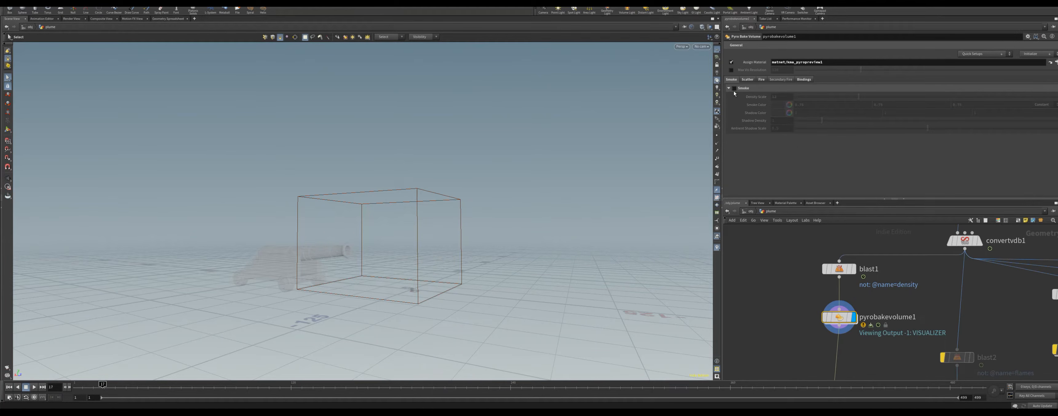
pyautogui.click(734, 88)
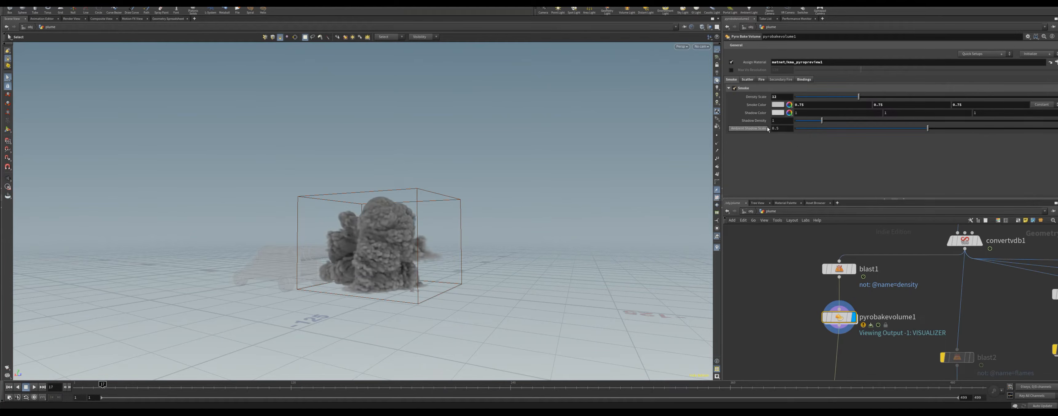
pyautogui.click(803, 79)
pyautogui.click(731, 80)
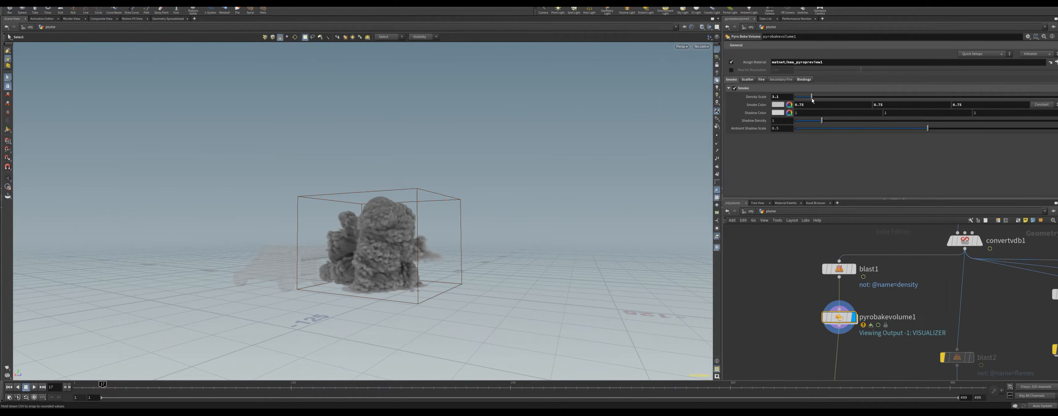
pyautogui.moveTo(811, 100); pyautogui.dragTo(798, 97)
# Step: Select pyrobakevolume1 and review its Scatter, Fire and Bindings settings
pyautogui.moveTo(1035, 319); pyautogui.dragTo(846, 334, button='middle')
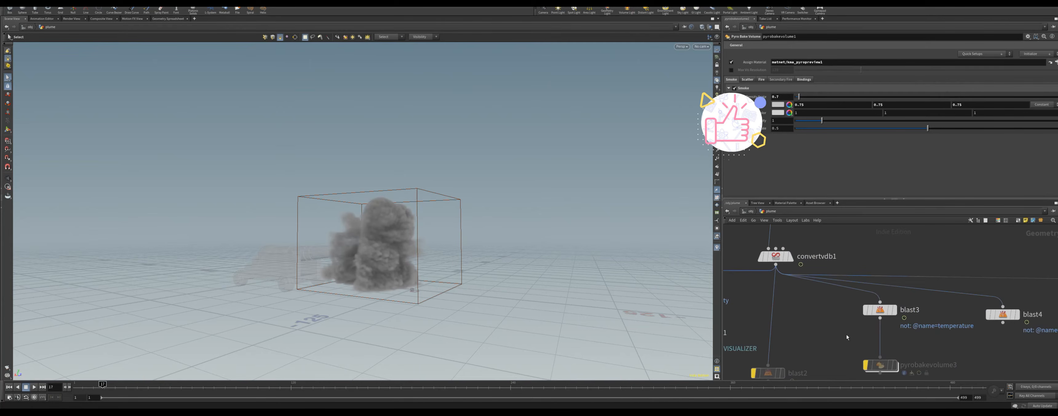
pyautogui.click(898, 292)
pyautogui.moveTo(829, 321); pyautogui.dragTo(979, 252, button='middle')
pyautogui.click(817, 247)
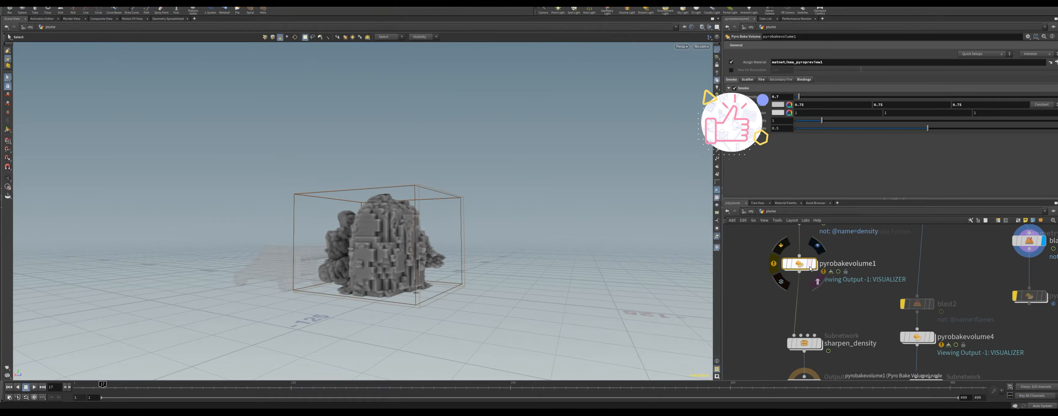
pyautogui.click(747, 80)
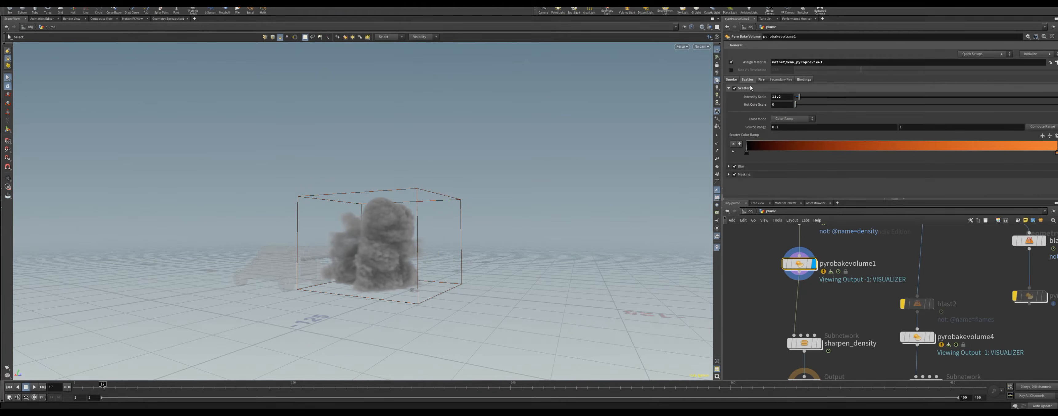
pyautogui.click(761, 80)
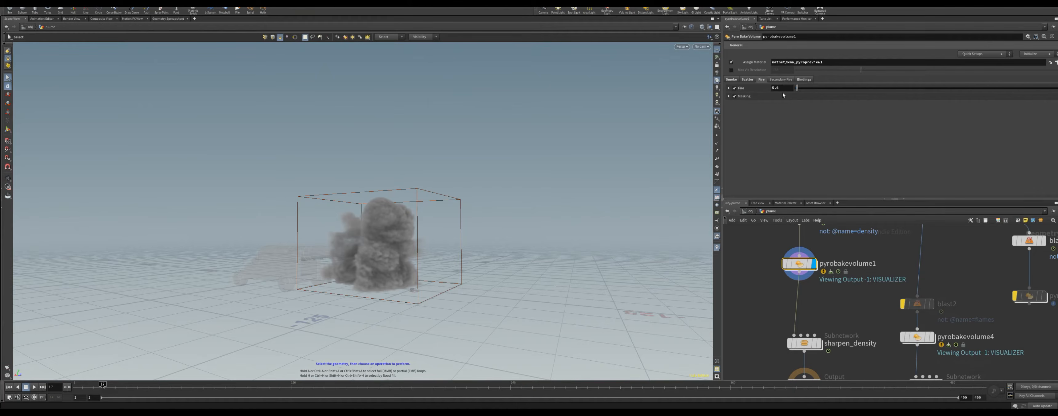
pyautogui.click(804, 80)
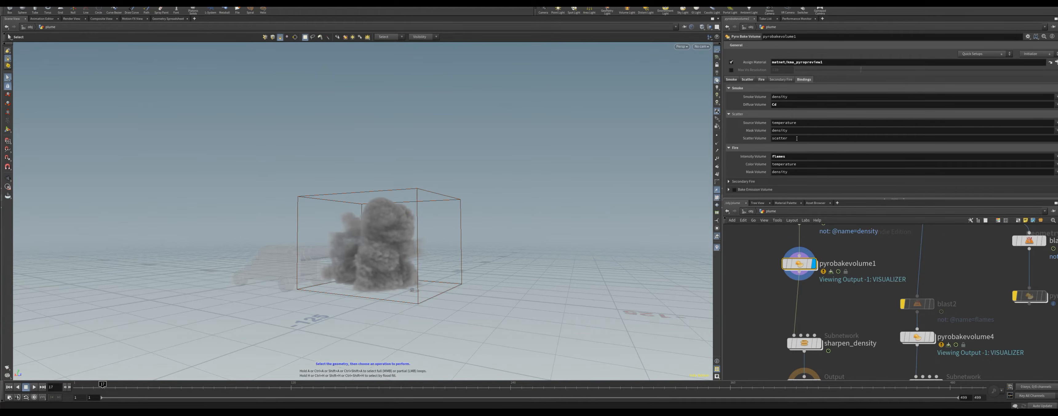
# Step: Compare the smoke, scatter and fire volume bindings of pyrobakevolume1 and pyrobakevolume4
pyautogui.moveTo(773, 157); pyautogui.dragTo(786, 158)
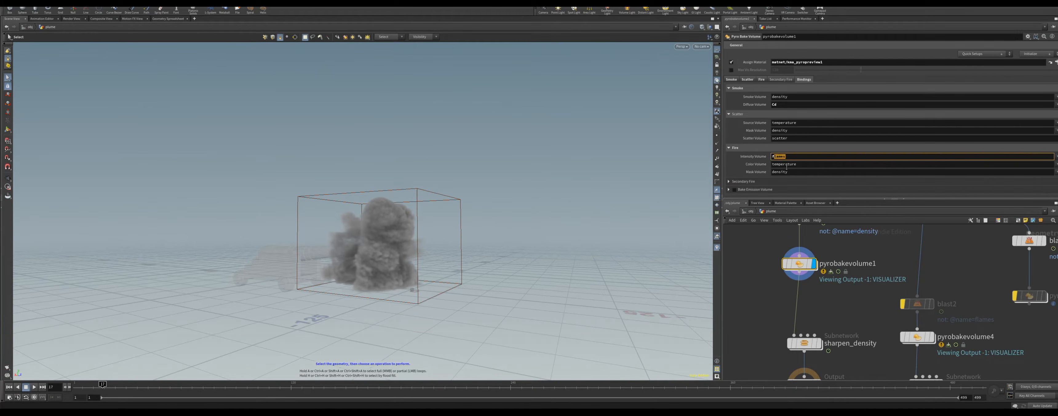
pyautogui.moveTo(773, 164); pyautogui.dragTo(801, 180)
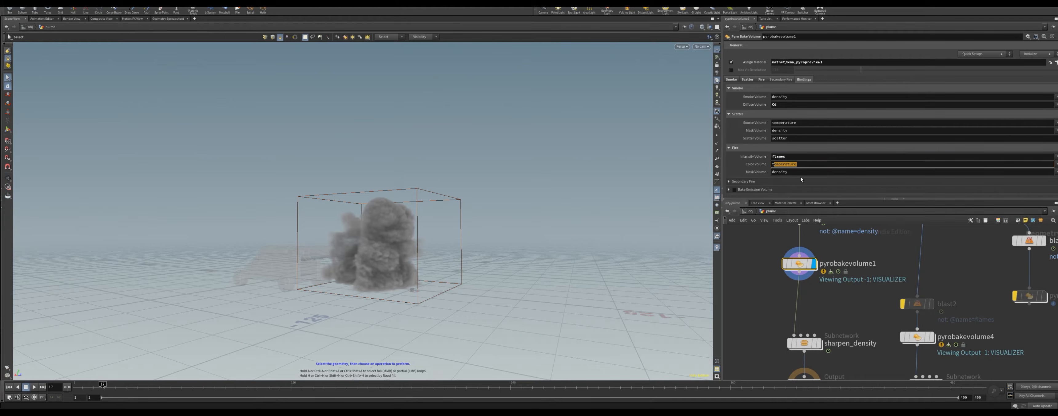
pyautogui.doubleClick(773, 172)
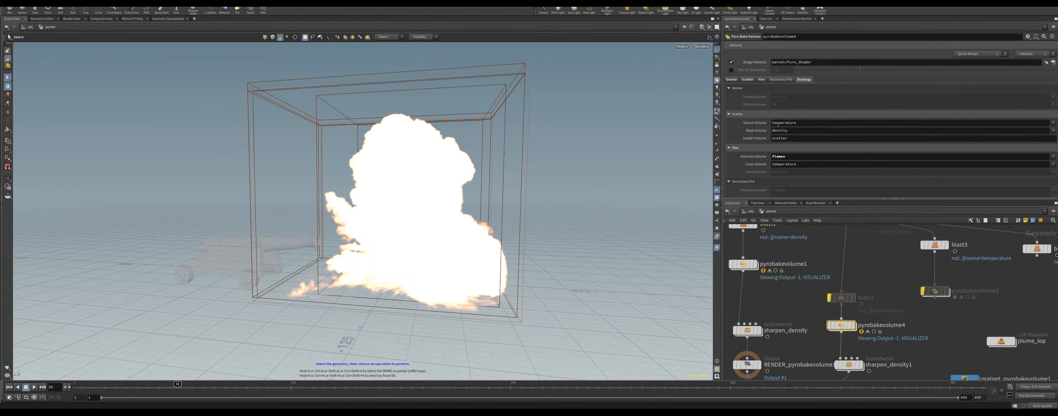
pyautogui.moveTo(777, 123); pyautogui.dragTo(835, 123)
pyautogui.moveTo(774, 138); pyautogui.dragTo(903, 132)
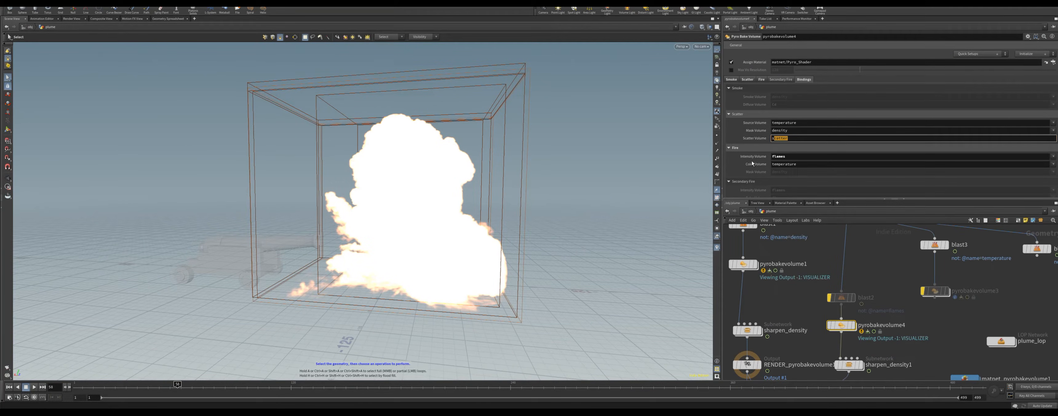
pyautogui.moveTo(771, 157); pyautogui.dragTo(803, 165)
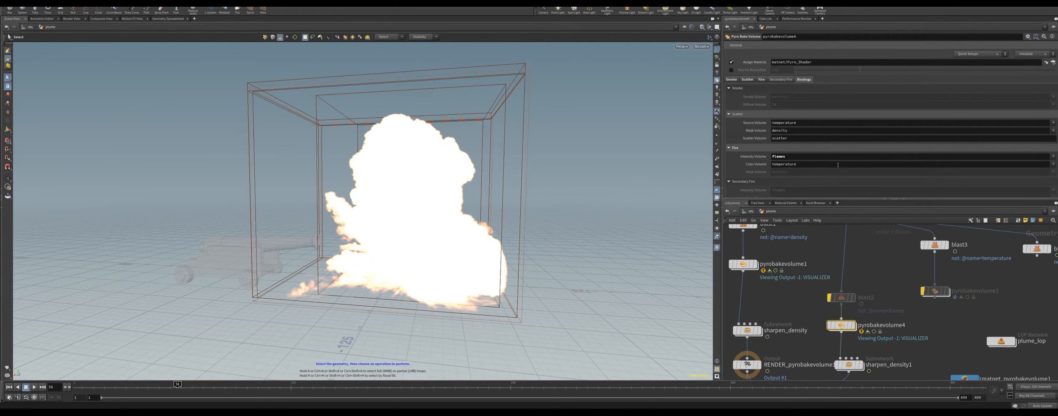
pyautogui.moveTo(777, 122); pyautogui.dragTo(797, 122)
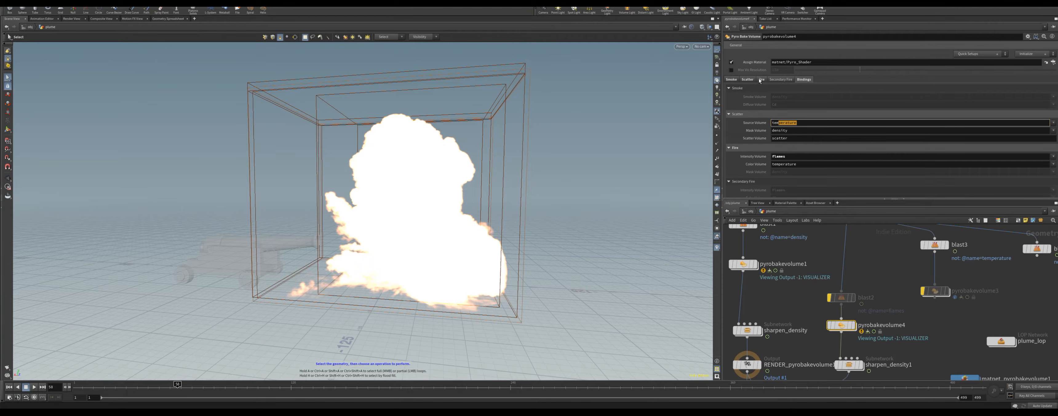
pyautogui.click(484, 277)
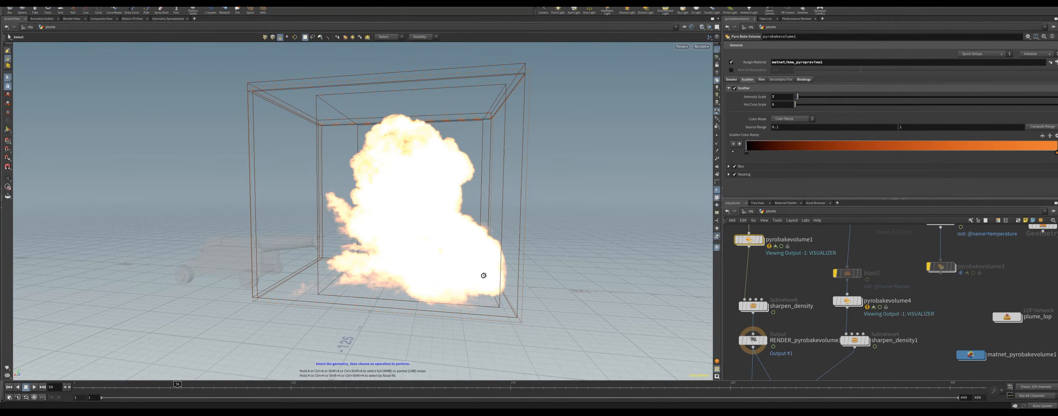
# Step: Open pyrobakevolume1's Smoke settings and orbit around the shaded explosion
pyautogui.click(734, 80)
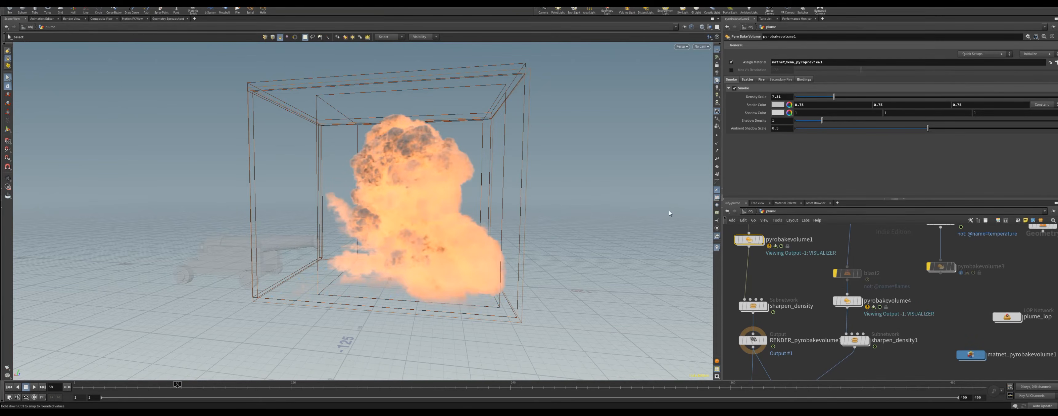
pyautogui.press('Escape')
pyautogui.moveTo(664, 210); pyautogui.dragTo(391, 257)
pyautogui.moveTo(391, 257); pyautogui.dragTo(316, 252, button='right')
pyautogui.moveTo(316, 252); pyautogui.dragTo(352, 273, button='middle')
pyautogui.keyDown('alt'); pyautogui.moveTo(351, 273); pyautogui.dragTo(378, 260); pyautogui.keyUp('alt')
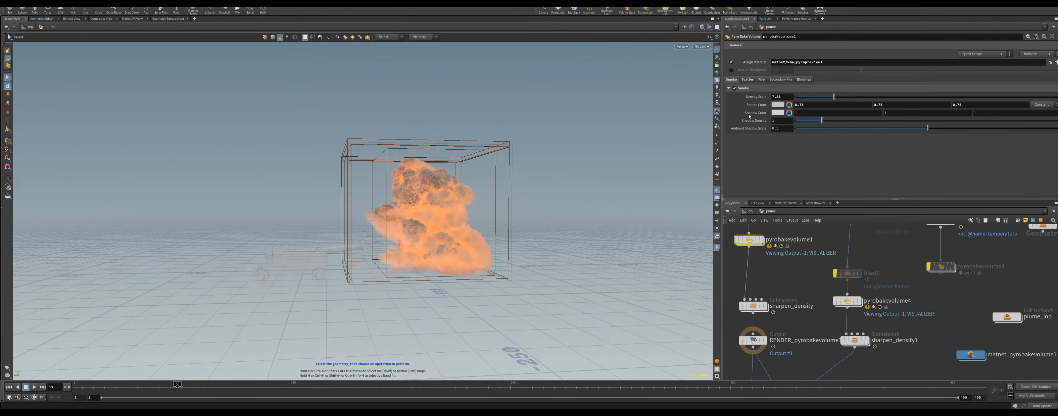
# Step: Navigate the network past merge1 and enter the matnet_pyrobakevolume1 material network
pyautogui.click(751, 80)
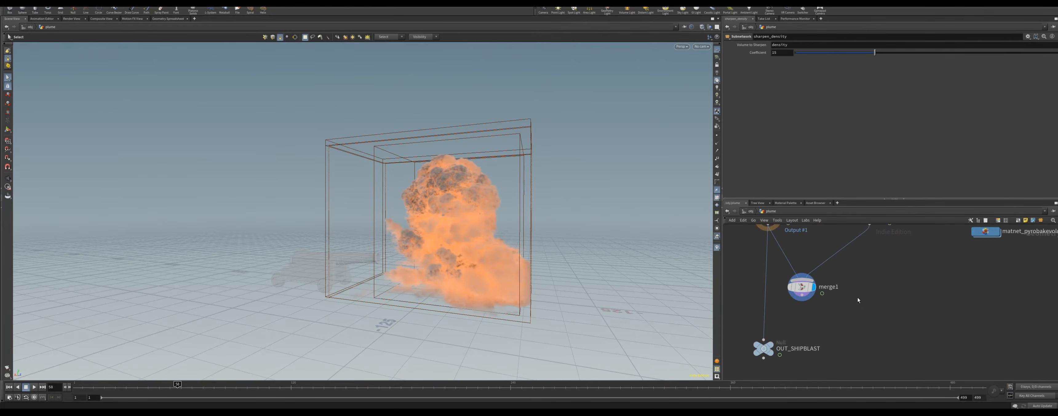
pyautogui.moveTo(794, 299); pyautogui.dragTo(765, 301)
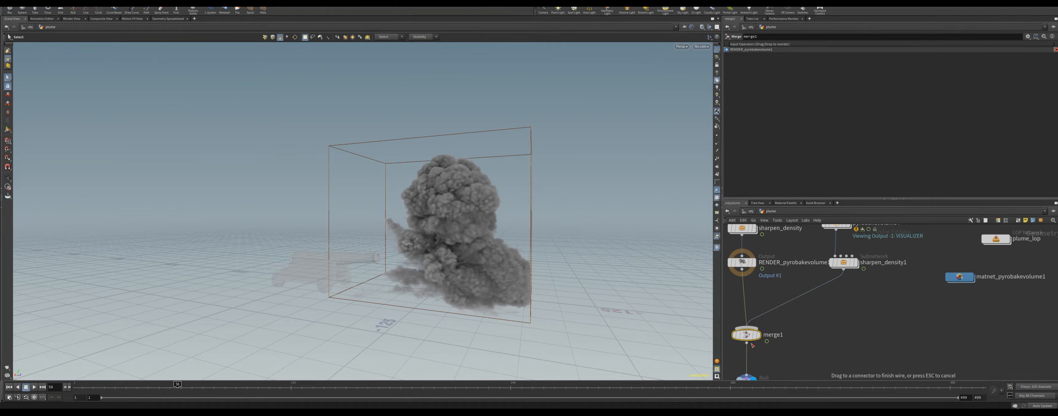
pyautogui.click(753, 327)
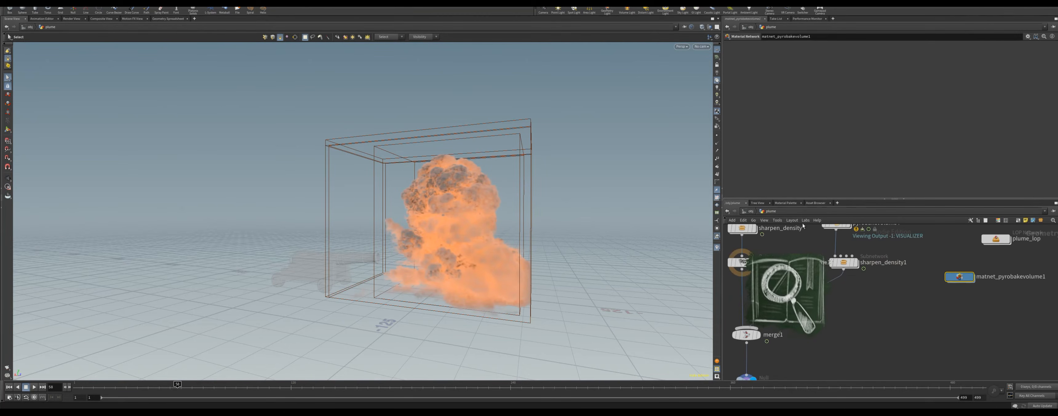
pyautogui.moveTo(921, 297); pyautogui.dragTo(976, 296)
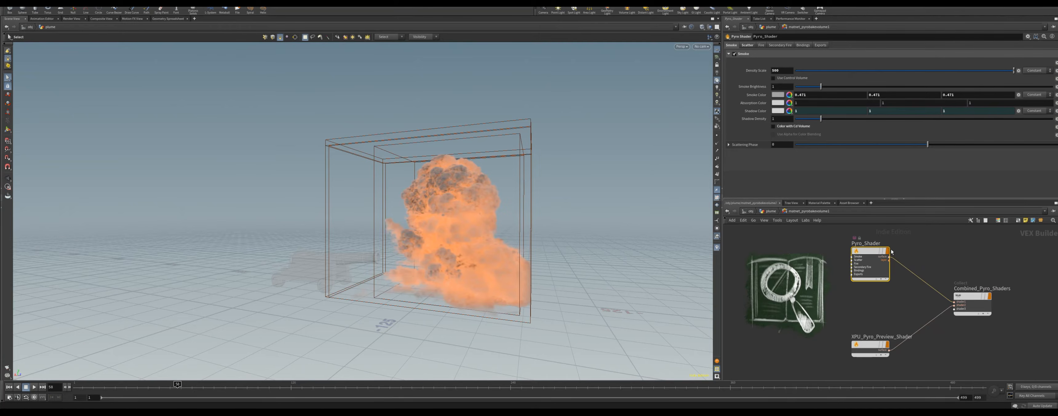
# Step: Delete the Pyro_Shader node, leaving XPU_Pyro_Preview_Shader connected to Combined_Pyro_Shaders
pyautogui.moveTo(869, 251); pyautogui.dragTo(870, 296)
pyautogui.click(853, 344)
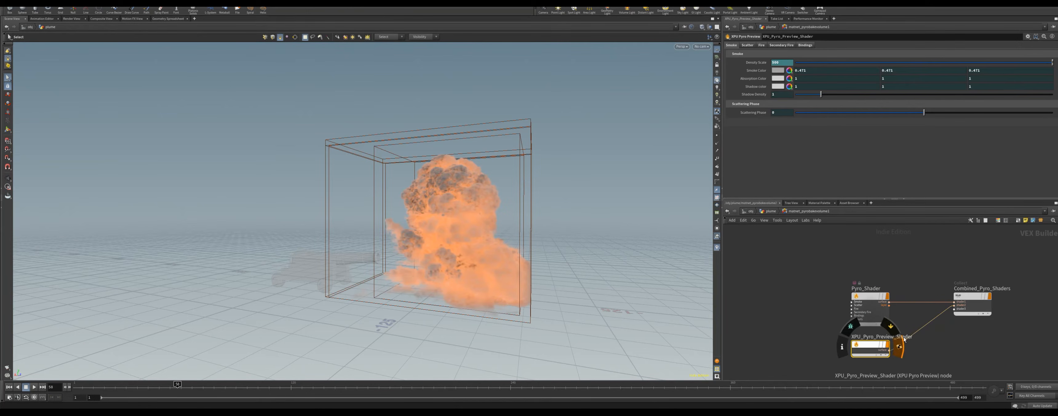
pyautogui.moveTo(867, 298); pyautogui.dragTo(794, 239)
pyautogui.press('Delete')
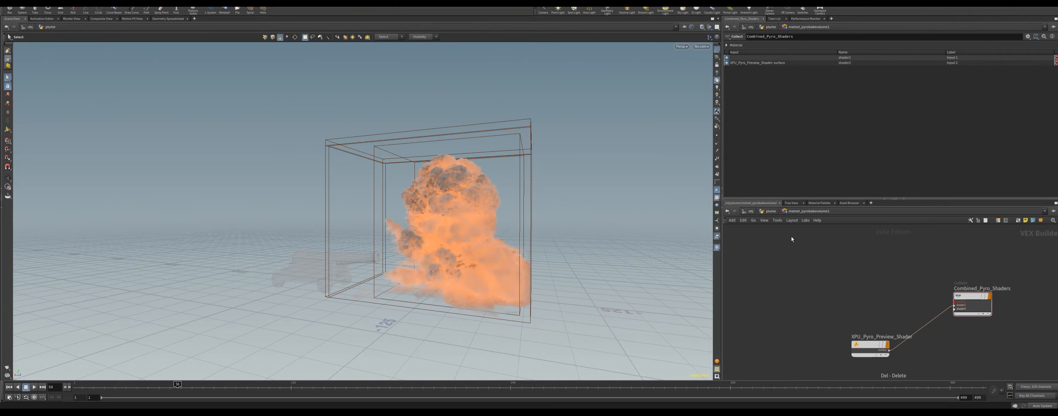
pyautogui.moveTo(878, 346); pyautogui.dragTo(865, 295)
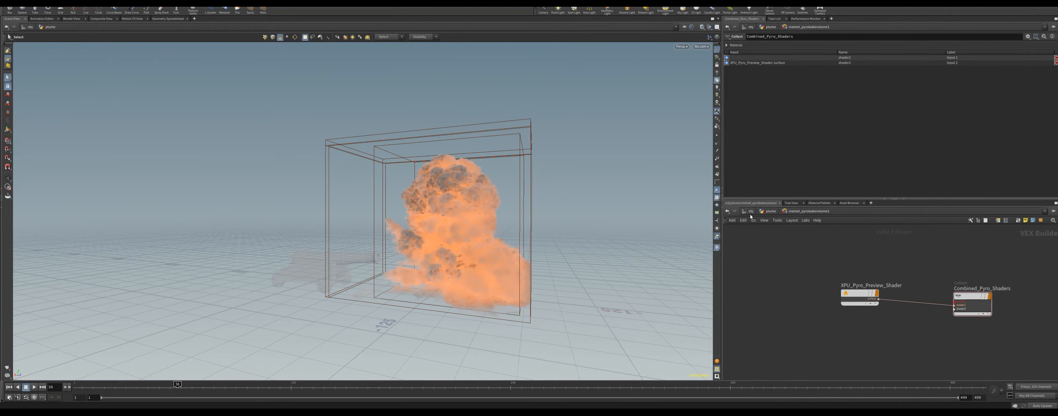
# Step: Open the kma_pyropreview1 material and review its Smoke, Scatter, Fire, Secondary Fire and Bindings settings
pyautogui.click(770, 212)
pyautogui.click(785, 307)
pyautogui.press('Escape')
pyautogui.moveTo(789, 245); pyautogui.dragTo(800, 318, button='middle')
pyautogui.doubleClick(774, 285)
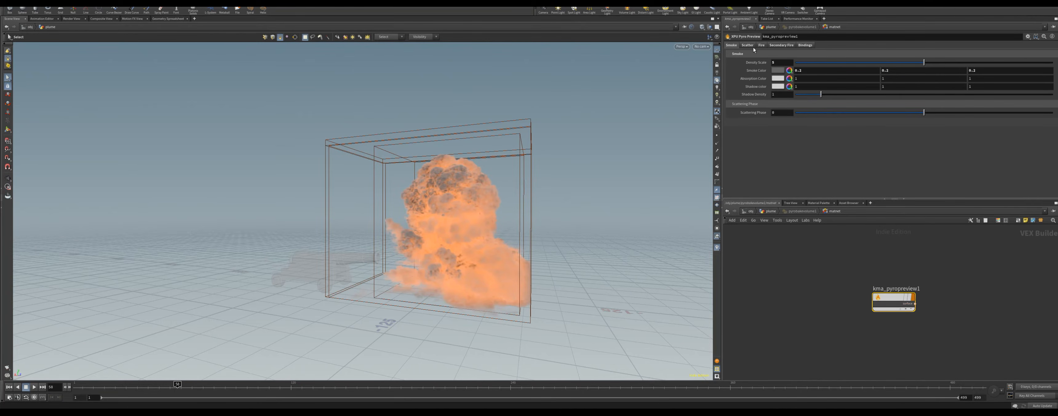
pyautogui.click(804, 47)
pyautogui.click(782, 46)
pyautogui.click(761, 46)
pyautogui.click(748, 47)
pyautogui.click(733, 47)
pyautogui.press('u')
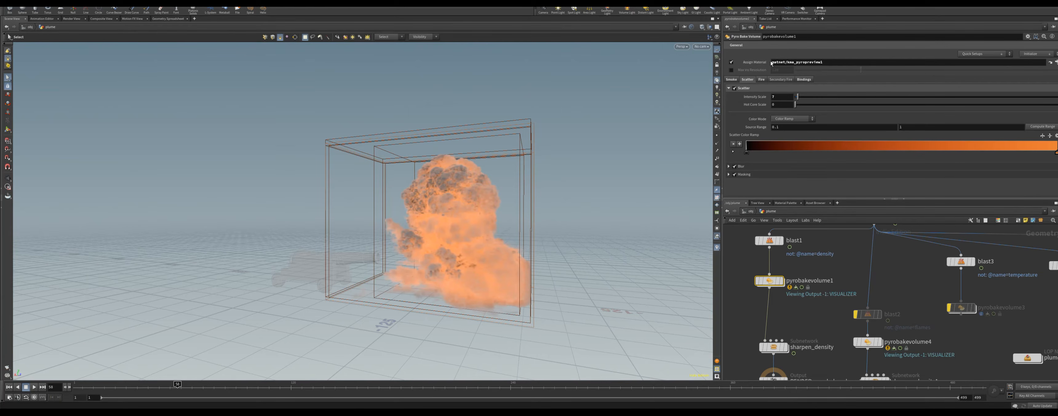
# Step: Check the material assigned to pyrobakevolume1 and orbit the explosion
pyautogui.click(781, 64)
pyautogui.click(1050, 62)
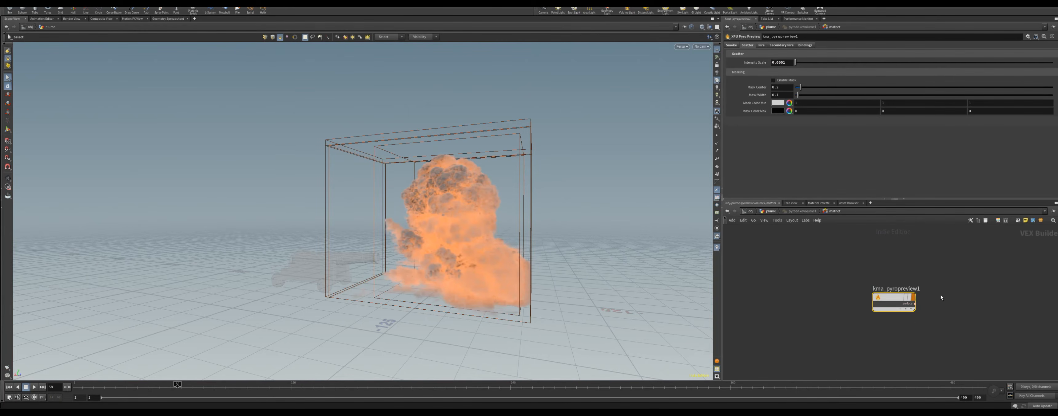
pyautogui.moveTo(916, 291)
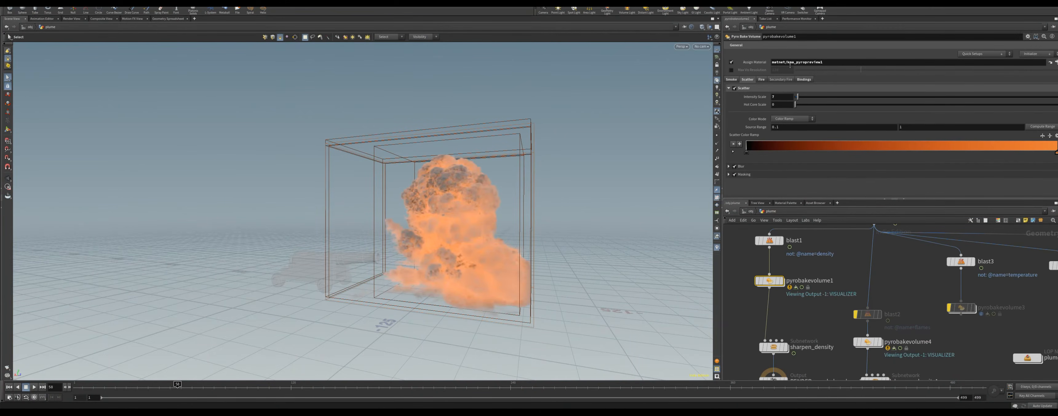
pyautogui.moveTo(463, 247)
pyautogui.keyDown('alt'); pyautogui.mouseDown()
pyautogui.moveTo(518, 251)
pyautogui.moveTo(483, 247)
pyautogui.mouseUp(); pyautogui.keyUp('alt')
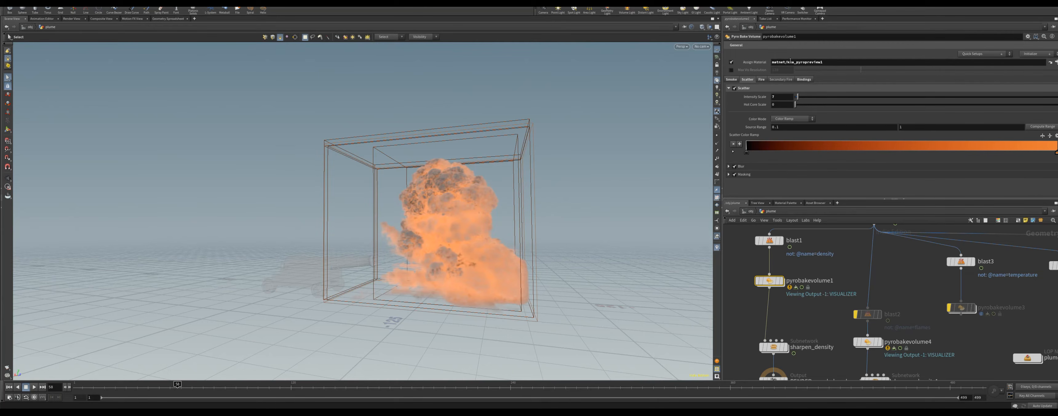
# Step: Open pyrobakevolume4's Pyro_Shader material, delete it and add an XPU Pyro Preview node in its place
pyautogui.moveTo(956, 284); pyautogui.dragTo(917, 249, button='middle')
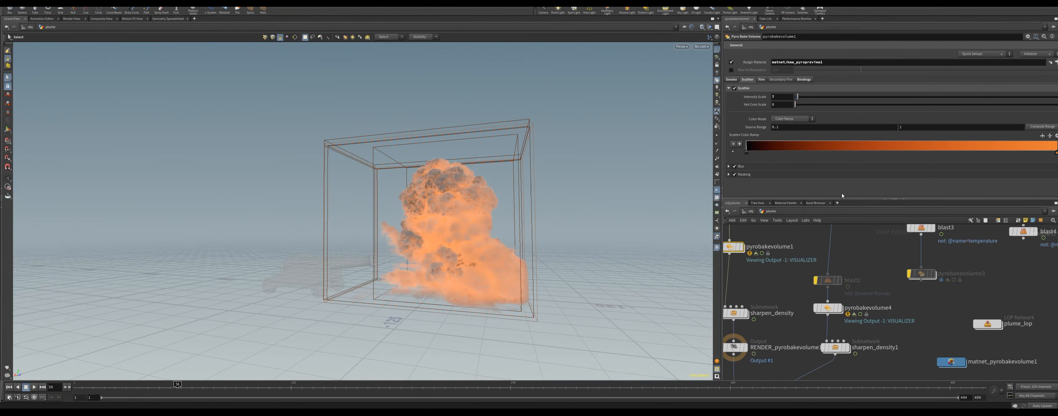
pyautogui.moveTo(842, 311); pyautogui.dragTo(833, 351, button='middle')
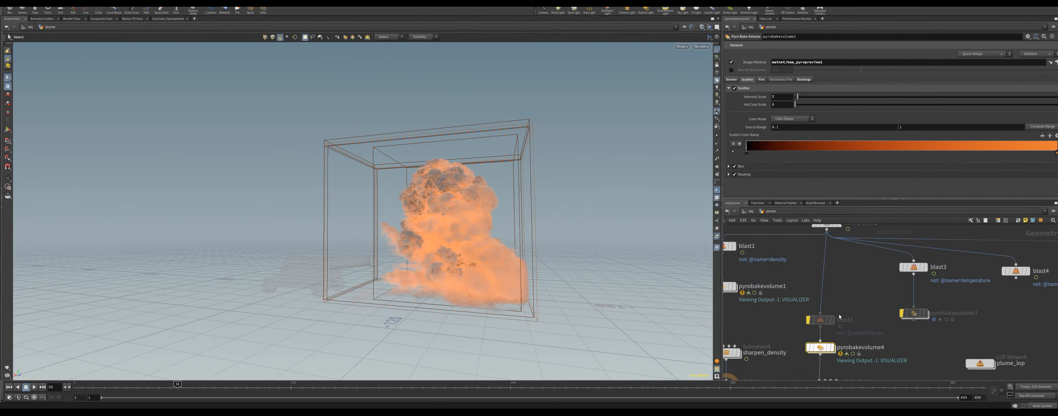
pyautogui.doubleClick(819, 348)
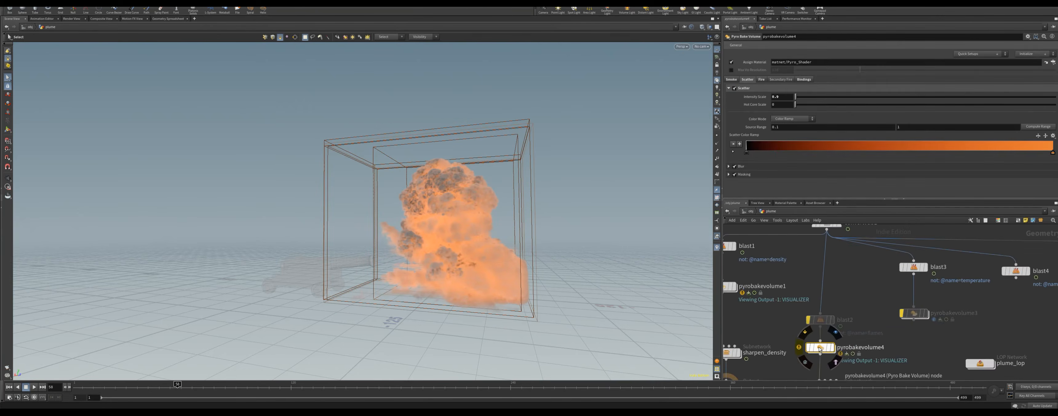
pyautogui.moveTo(883, 287); pyautogui.dragTo(739, 263)
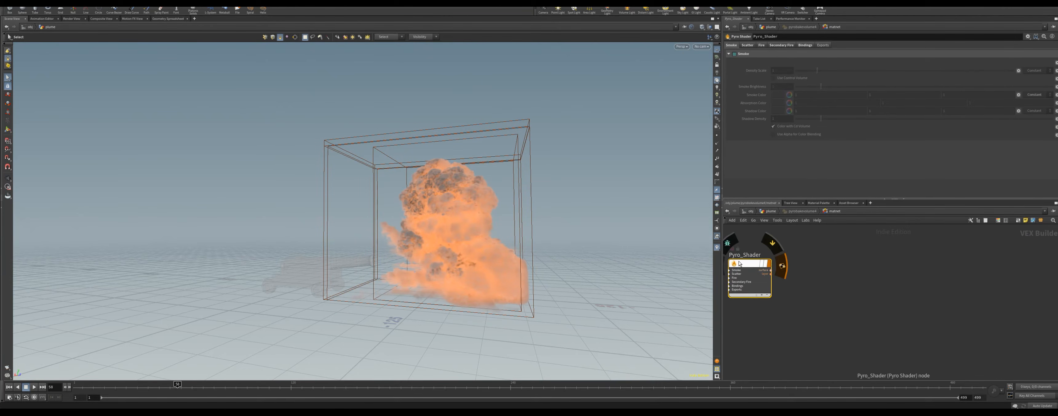
pyautogui.press('Delete')
pyautogui.press('Tab')
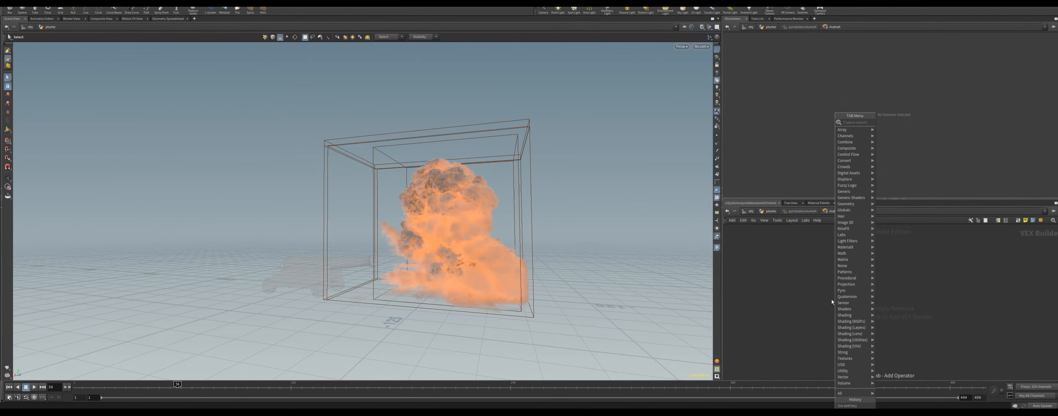
pyautogui.write('xp')
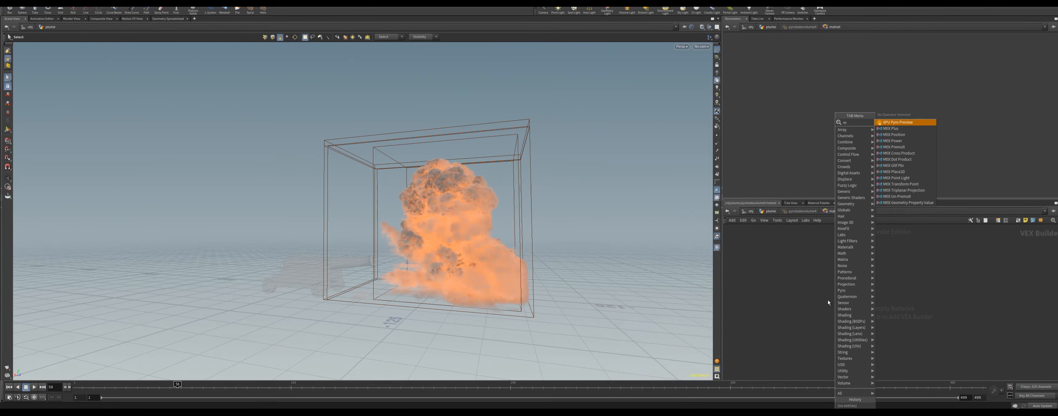
pyautogui.click(903, 122)
pyautogui.click(860, 266)
# Step: Assign the matnet/kma_pyropreview1 material to pyrobakevolume4
pyautogui.click(801, 212)
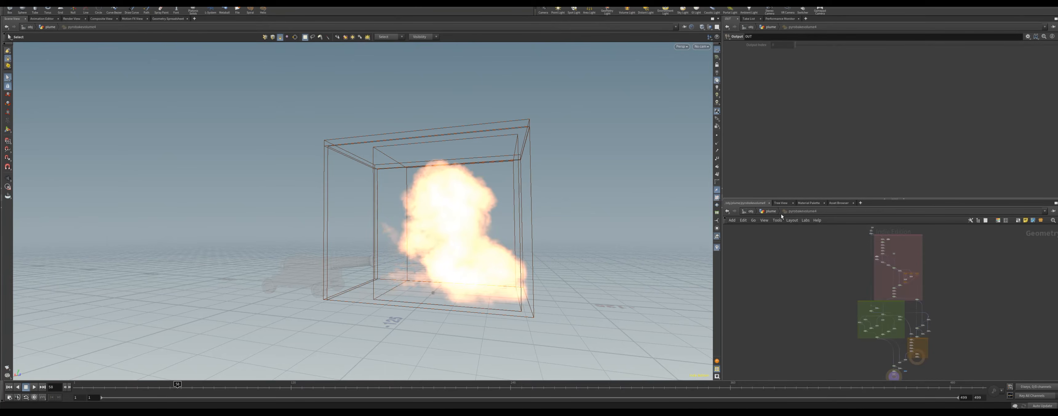
pyautogui.click(770, 210)
pyautogui.moveTo(813, 63); pyautogui.dragTo(757, 65)
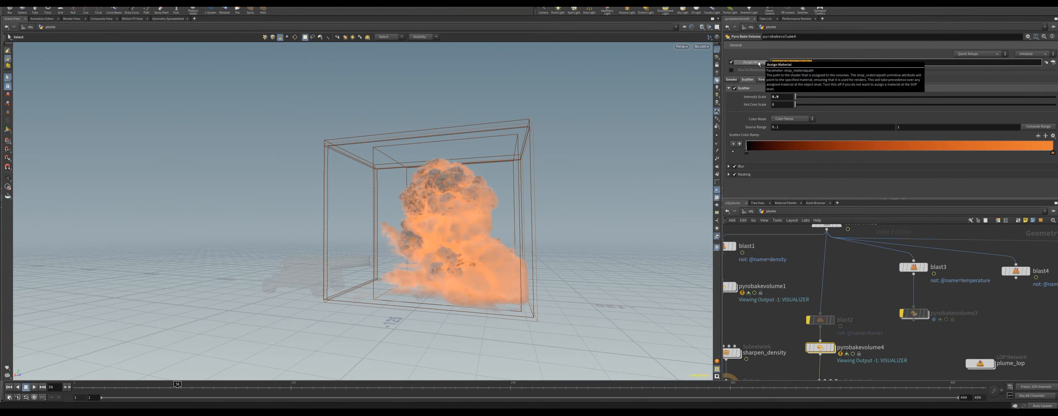
pyautogui.click(1052, 27)
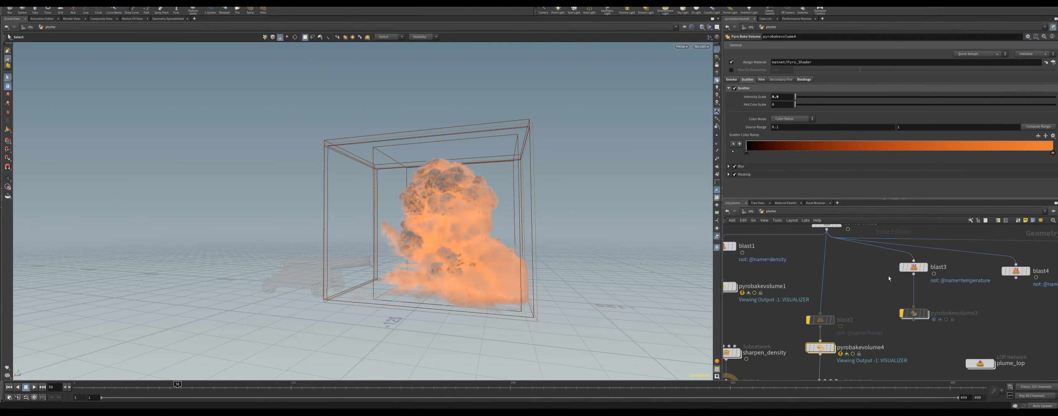
pyautogui.doubleClick(820, 348)
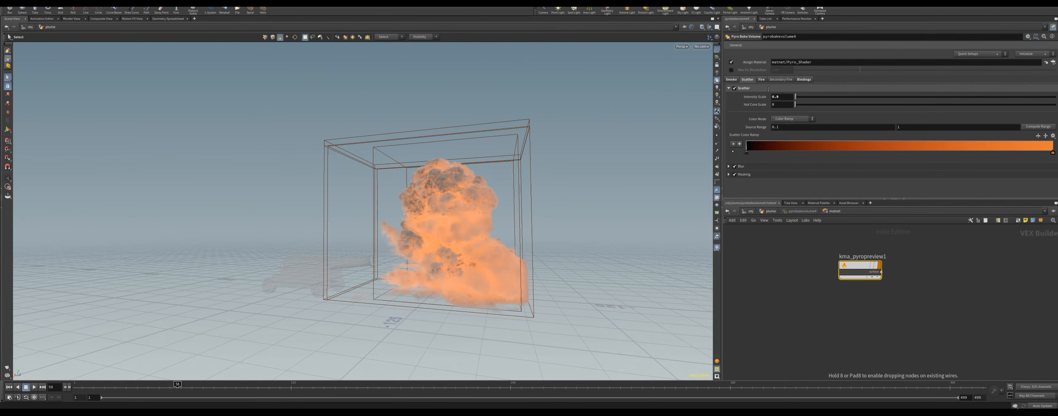
pyautogui.moveTo(767, 89); pyautogui.dragTo(790, 63)
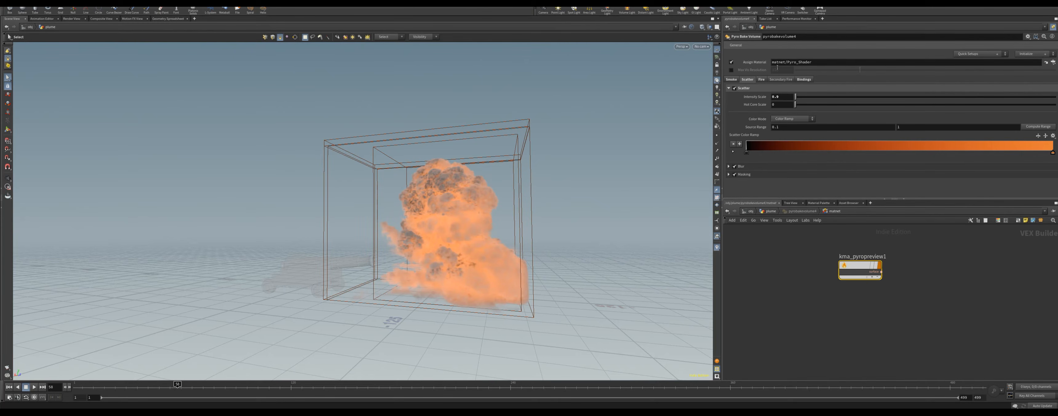
# Step: Inspect the shader nodes inside the matnet_pyrobakevolume1 material network
pyautogui.click(767, 213)
pyautogui.moveTo(915, 313); pyautogui.dragTo(887, 249, button='middle')
pyautogui.moveTo(861, 343); pyautogui.dragTo(866, 299, button='middle')
pyautogui.scroll(-1, 907, 302)
pyautogui.doubleClick(922, 297)
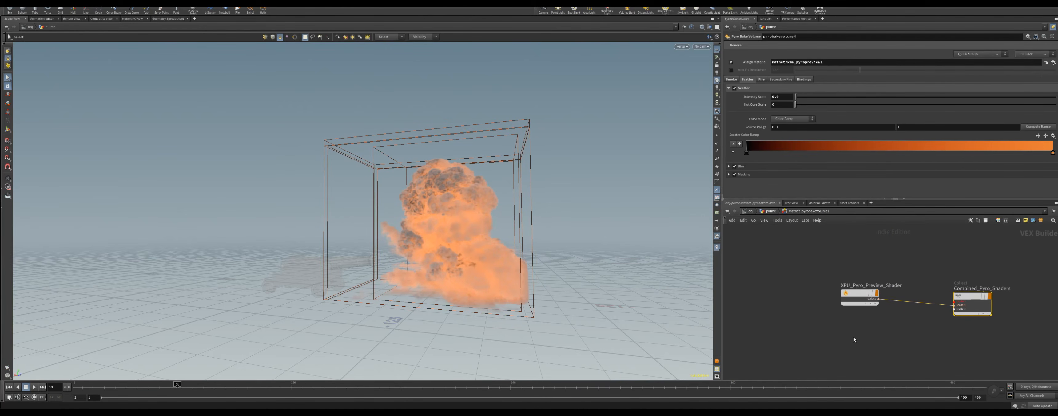
pyautogui.click(770, 212)
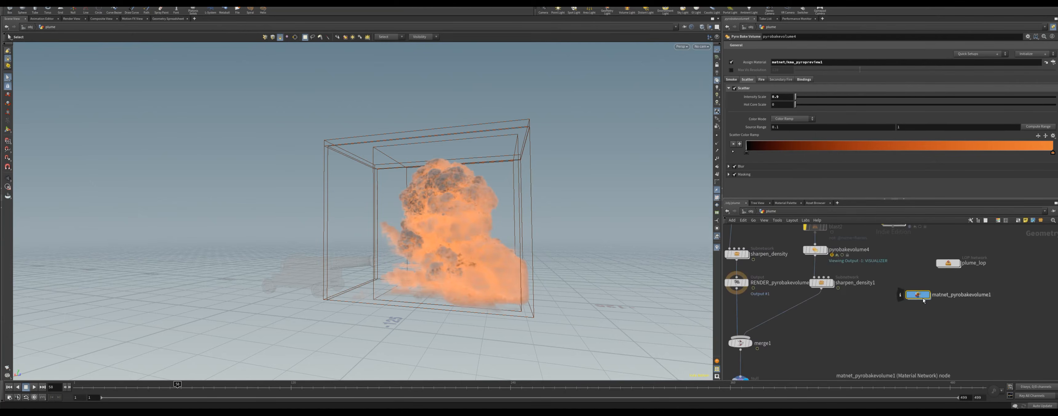
# Step: Enter the plume_lop network and inspect its material library nodes and the kma_pyropreview1 material
pyautogui.doubleClick(947, 263)
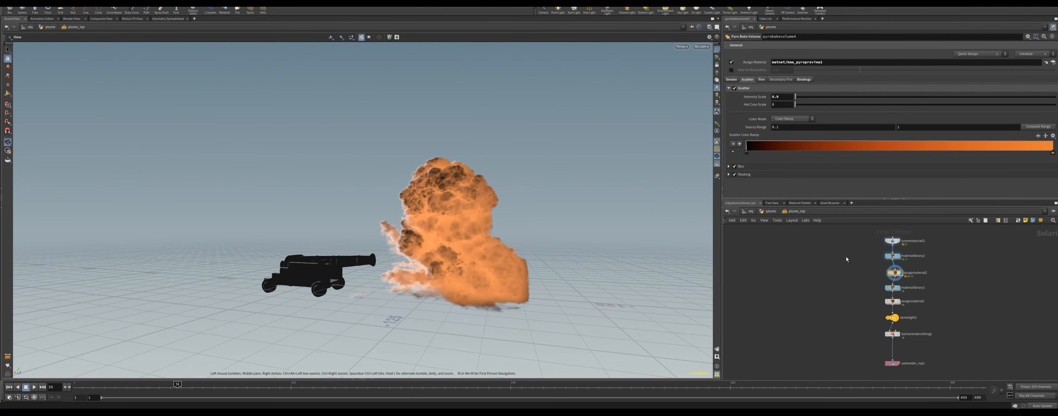
pyautogui.scroll(5, 832, 278)
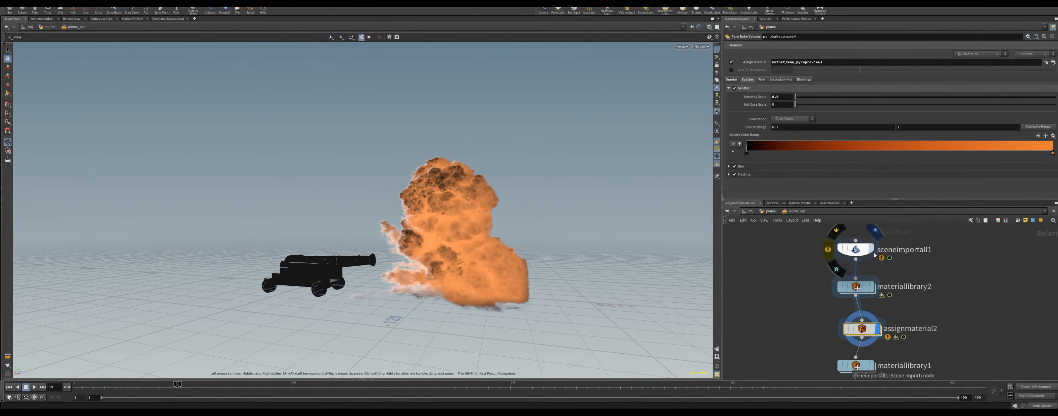
pyautogui.click(855, 248)
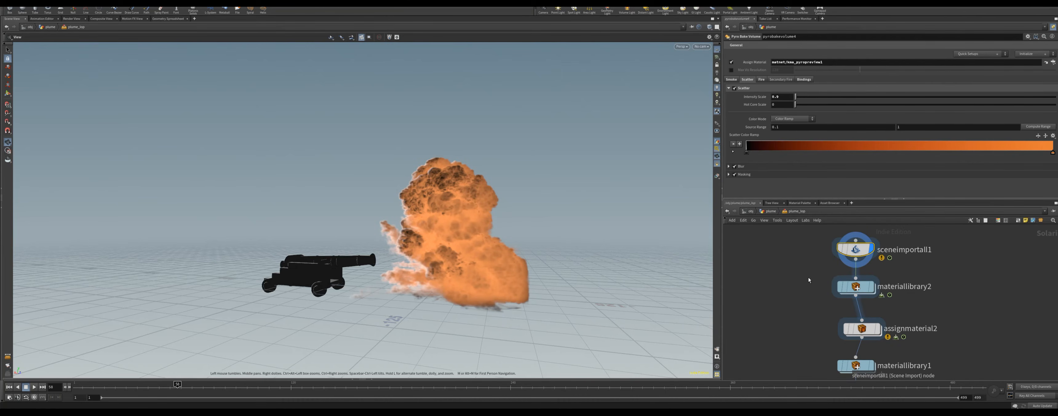
pyautogui.moveTo(460, 274); pyautogui.dragTo(499, 268)
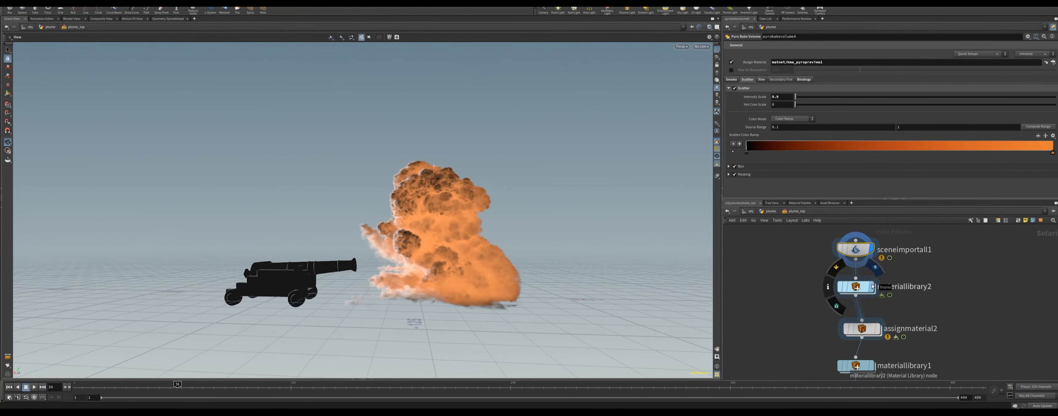
pyautogui.doubleClick(861, 287)
pyautogui.moveTo(886, 297); pyautogui.dragTo(831, 330, button='middle')
pyautogui.scroll(5, 857, 310)
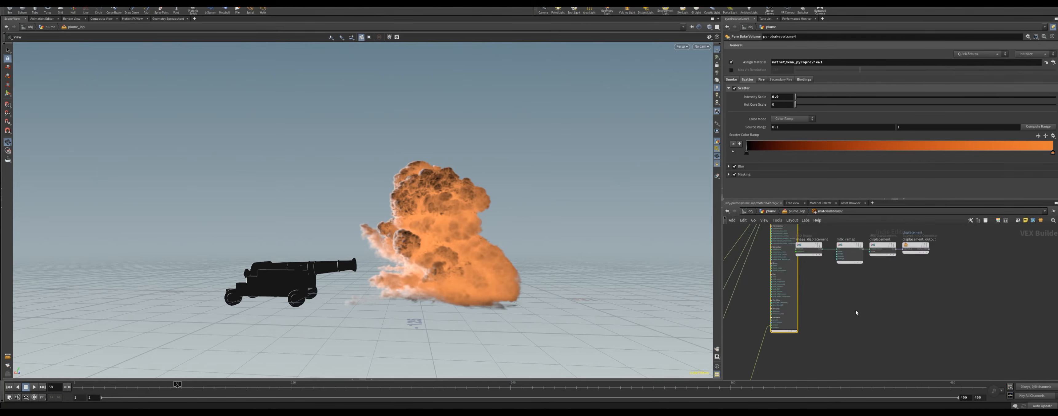
pyautogui.press('u')
pyautogui.click(832, 346)
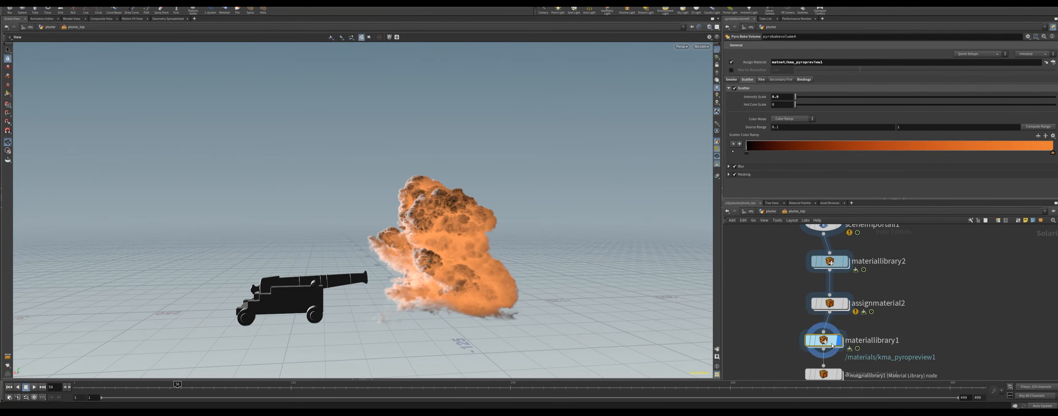
pyautogui.doubleClick(832, 346)
pyautogui.moveTo(871, 292)
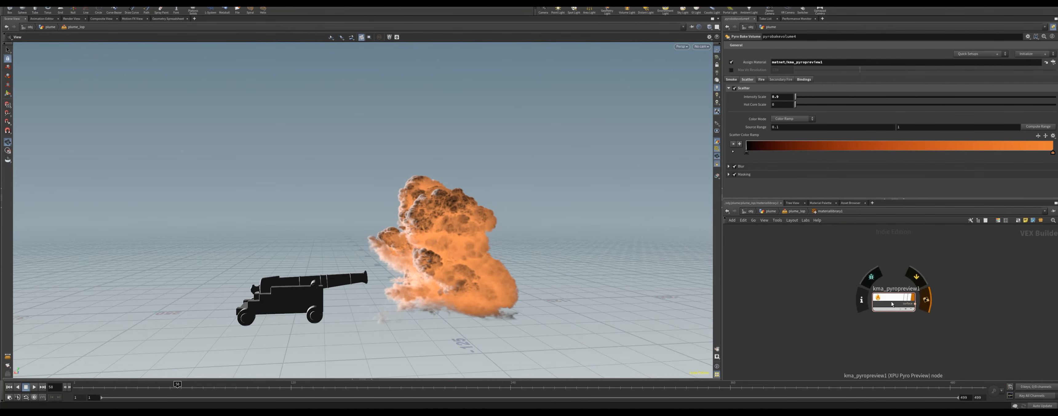
pyautogui.doubleClick(871, 290)
pyautogui.click(795, 212)
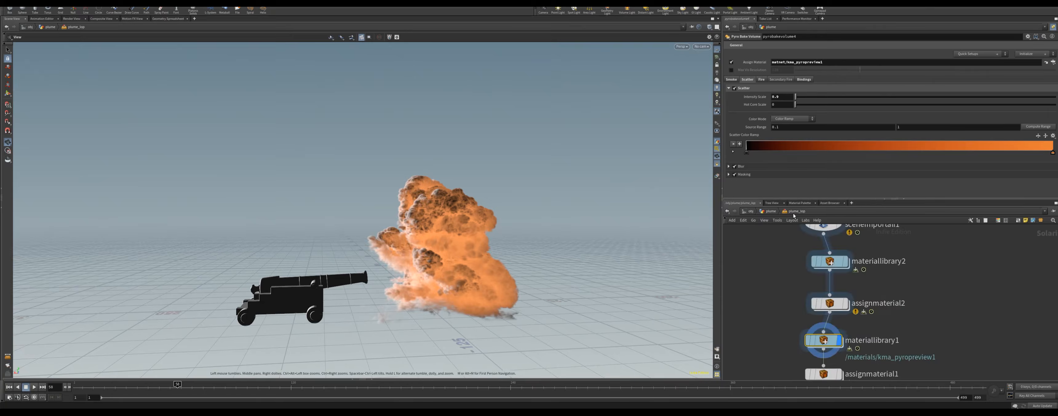
# Step: Move down the LOP chain to the render nodes and preview the scene with the Karma viewport renderer
pyautogui.moveTo(828, 377); pyautogui.dragTo(807, 312, button='middle')
pyautogui.click(807, 313)
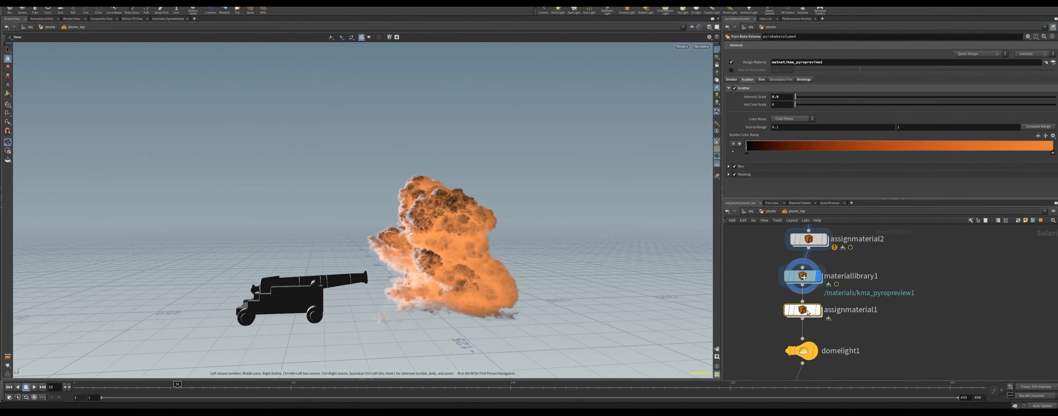
pyautogui.click(813, 311)
pyautogui.click(813, 312)
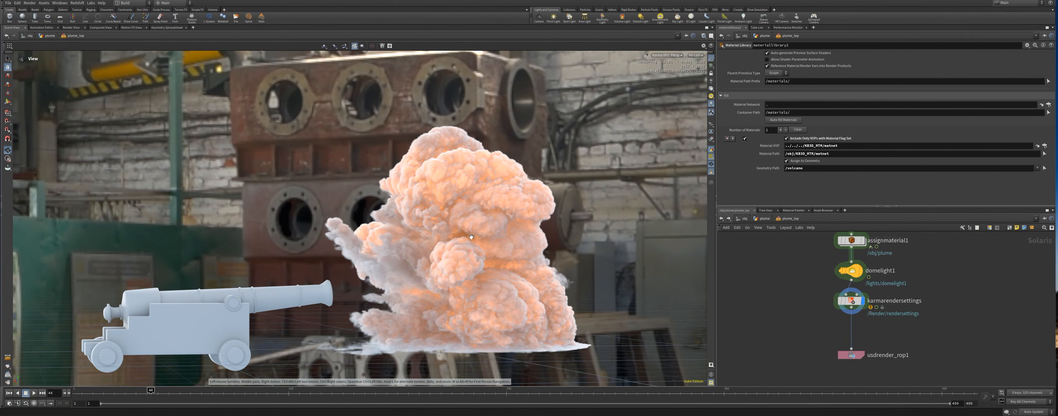
# Step: Orbit and zoom around the rendered explosion and cannon, checking a different frame on the timeline
pyautogui.moveTo(470, 240); pyautogui.dragTo(561, 249)
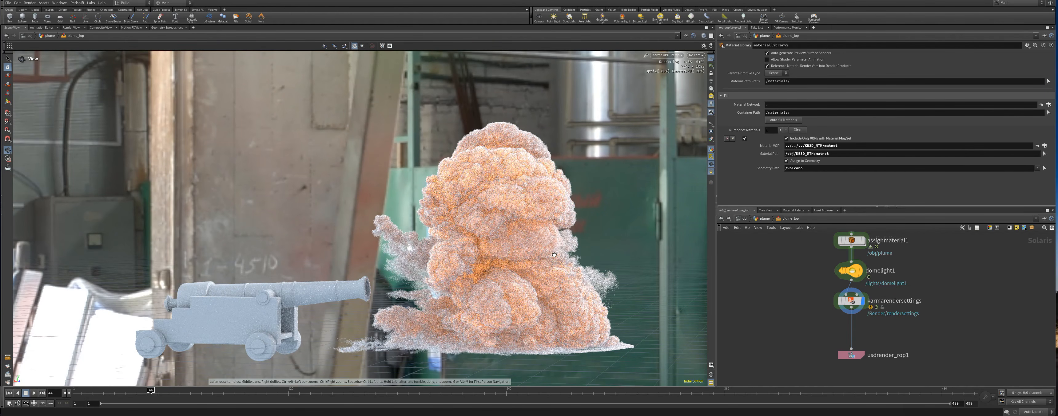
pyautogui.scroll(-2, 481, 250)
pyautogui.click(105, 394)
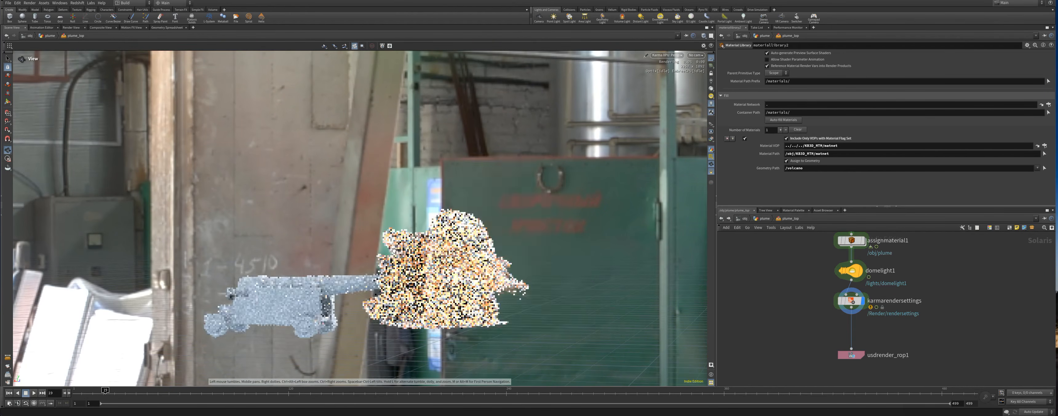
pyautogui.moveTo(408, 321); pyautogui.dragTo(555, 292)
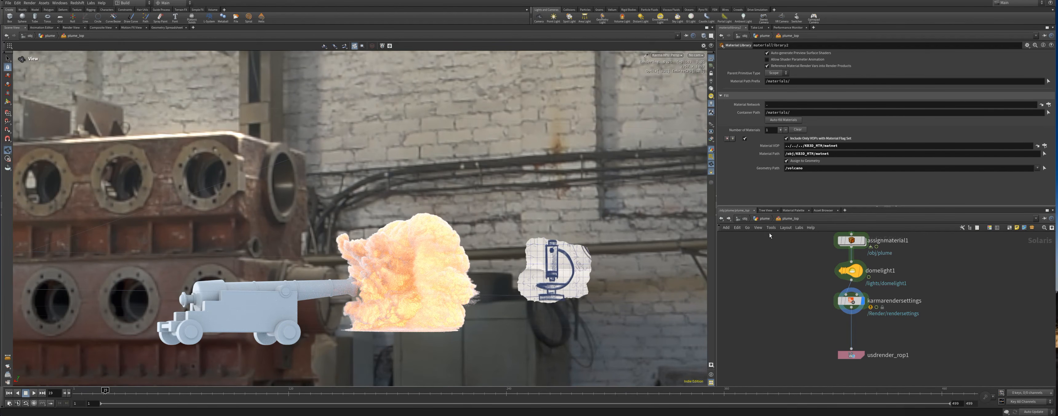
pyautogui.press('u')
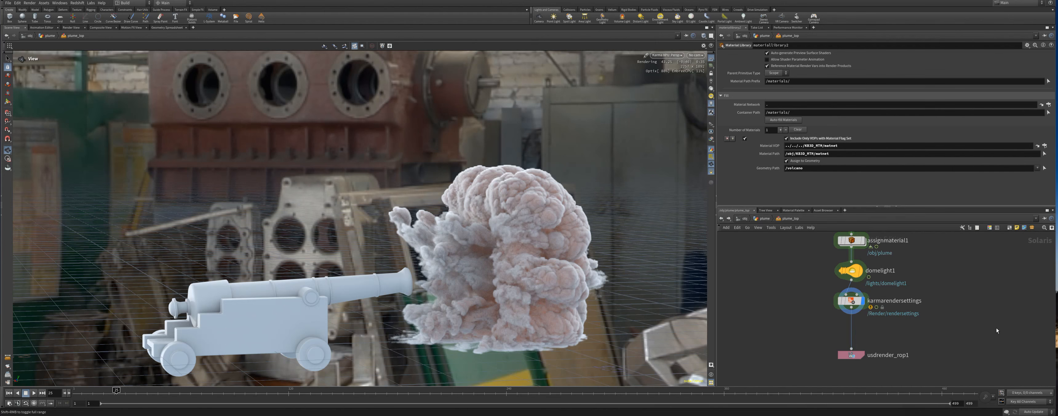
pyautogui.moveTo(544, 305); pyautogui.dragTo(580, 301)
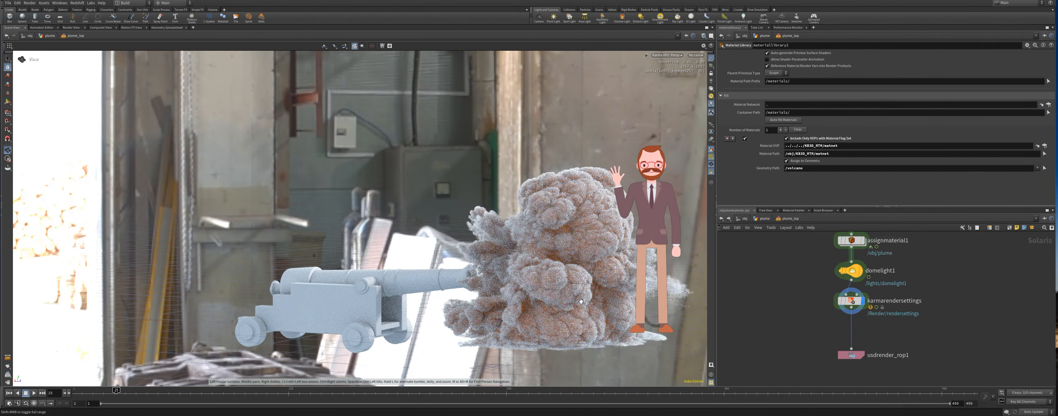
pyautogui.moveTo(581, 302); pyautogui.dragTo(560, 290, button='right')
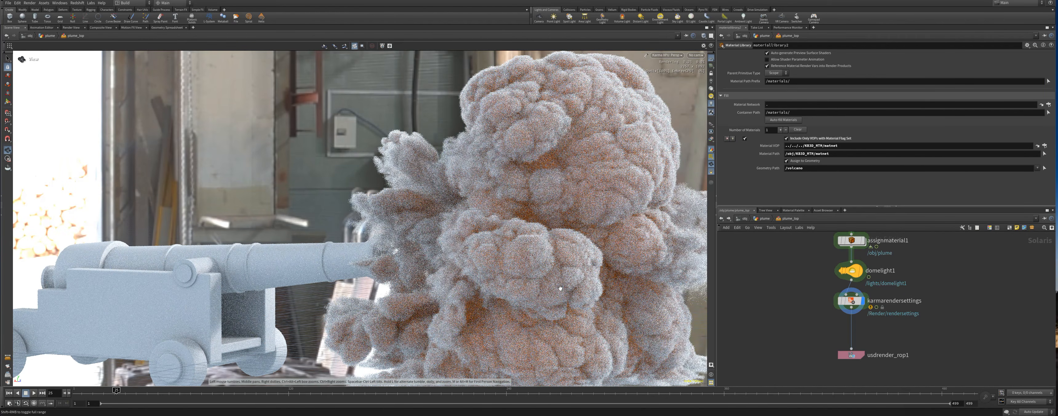